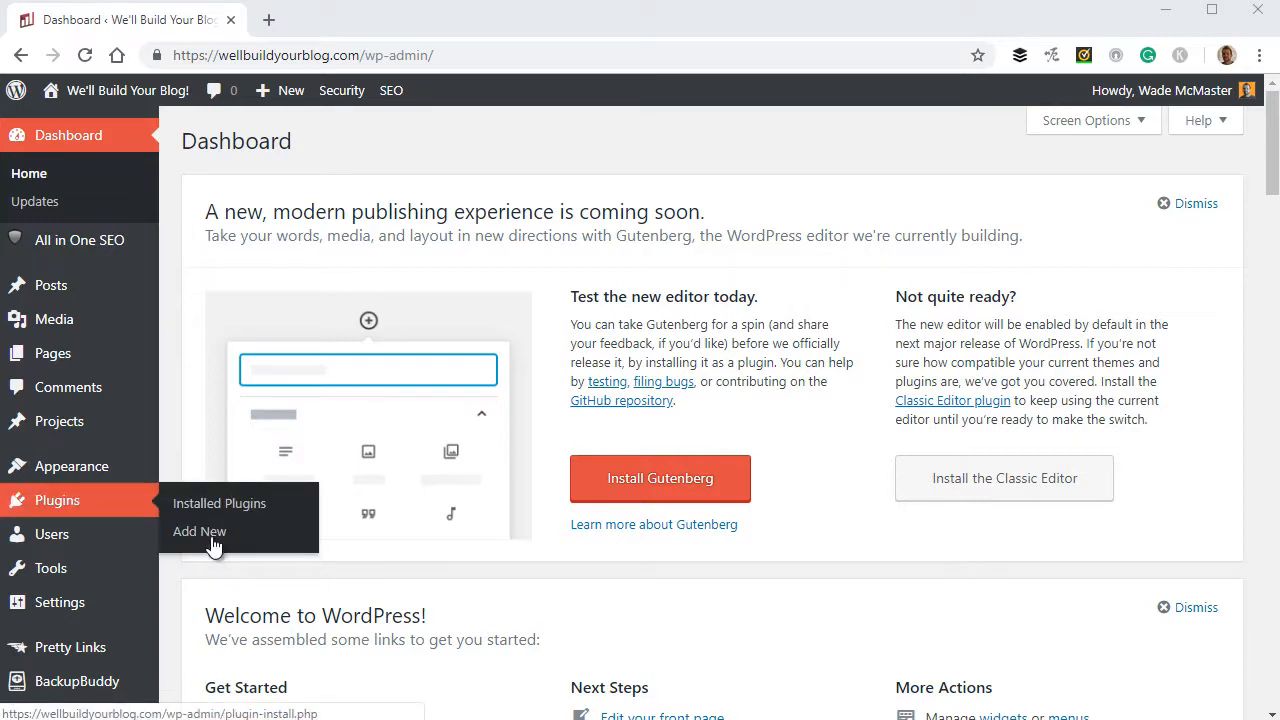
Search the WordPress plugin directory for "video popup"
left_click(210, 532)
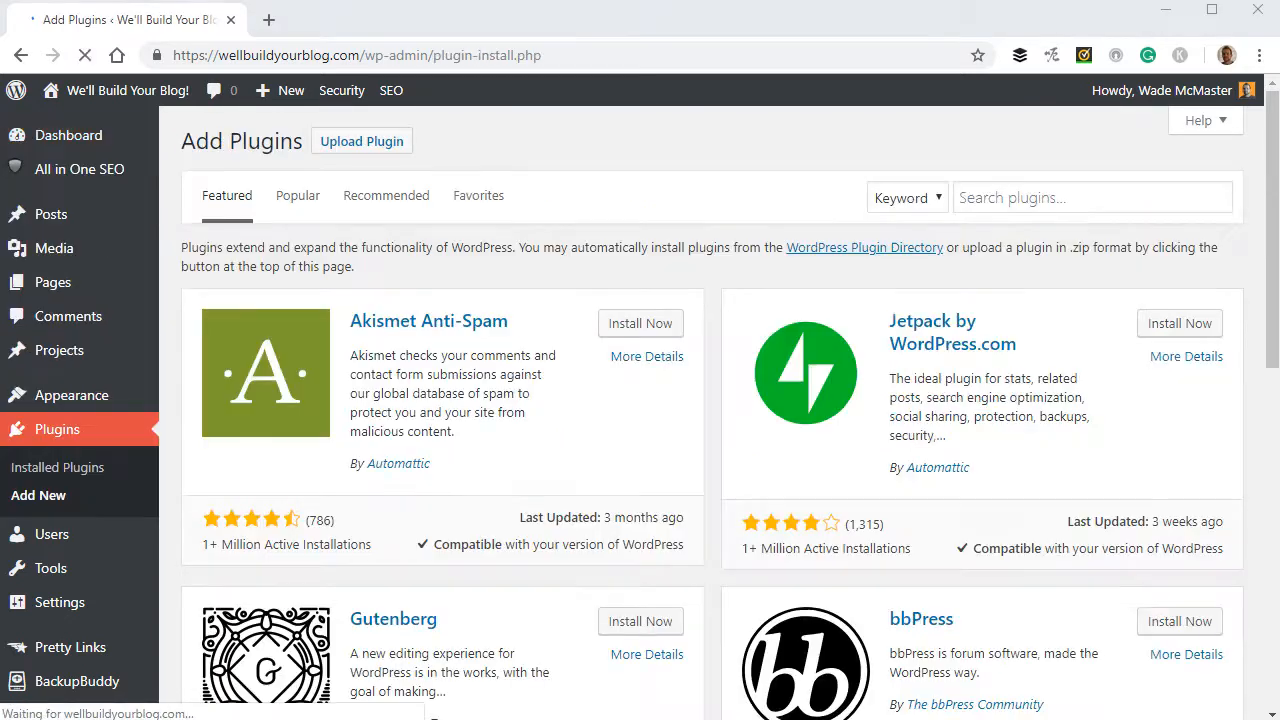
left_click(1133, 207)
type("vi")
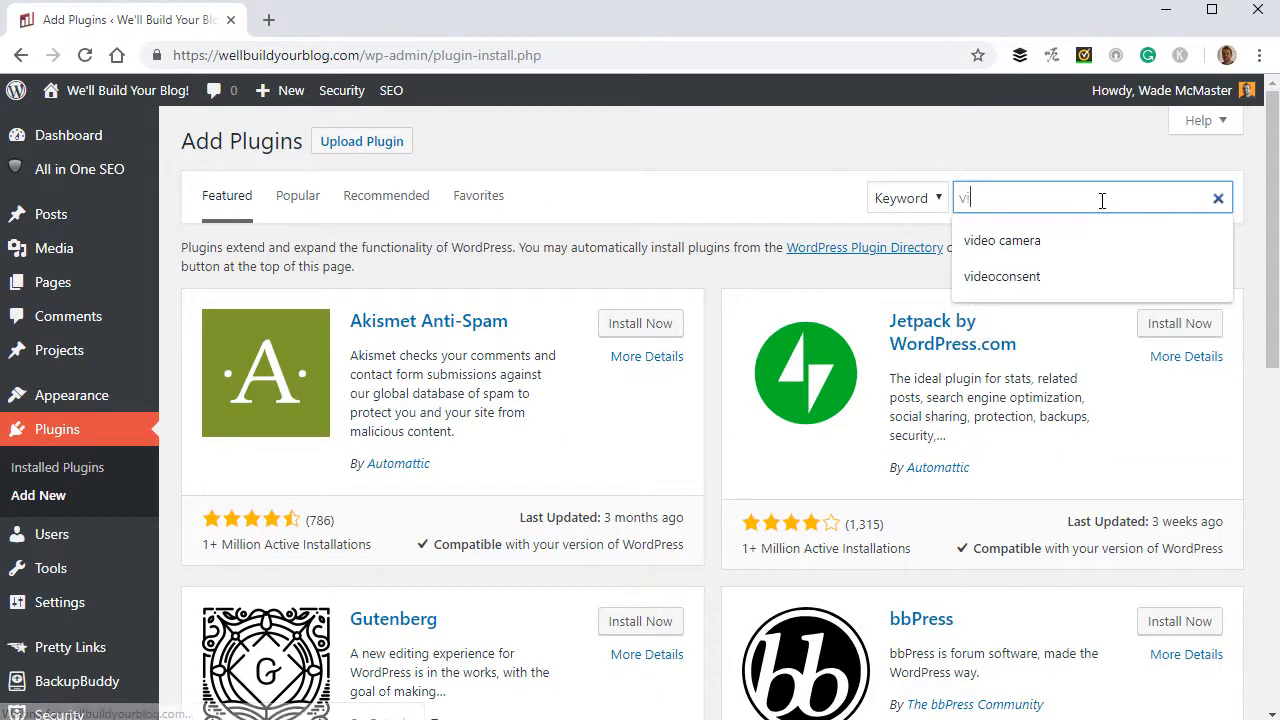
type("deo popu")
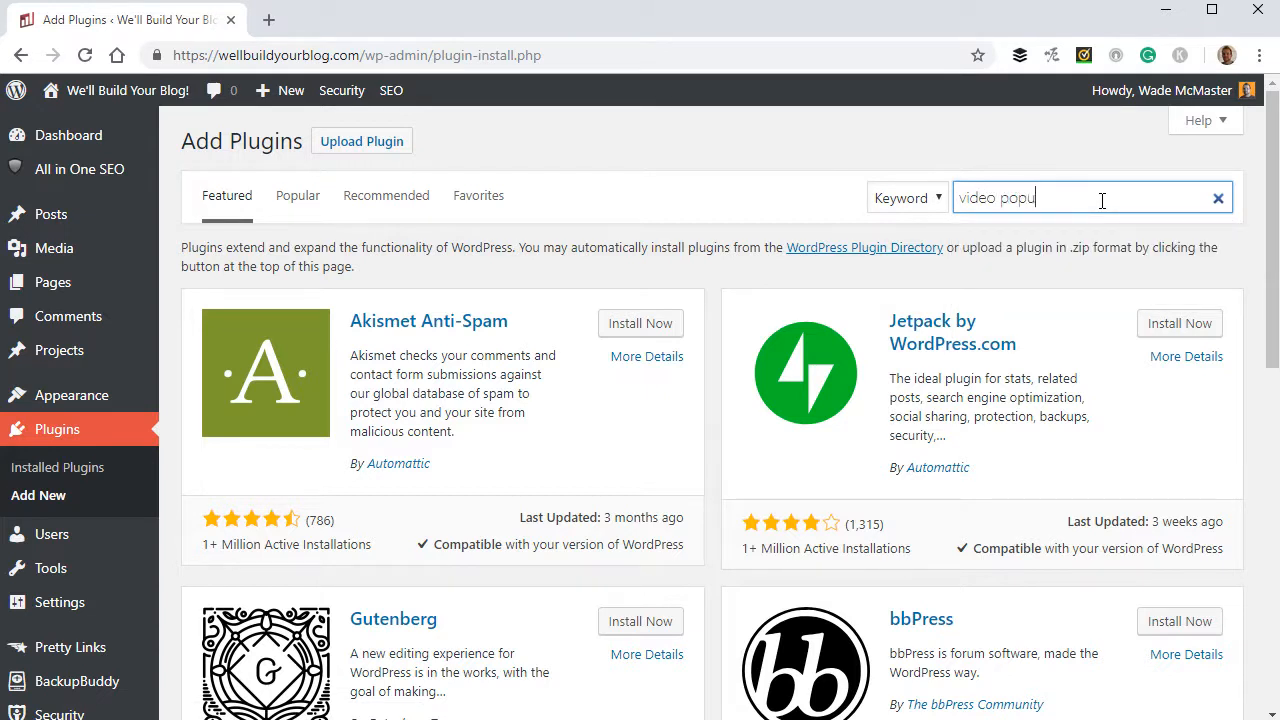
type("p")
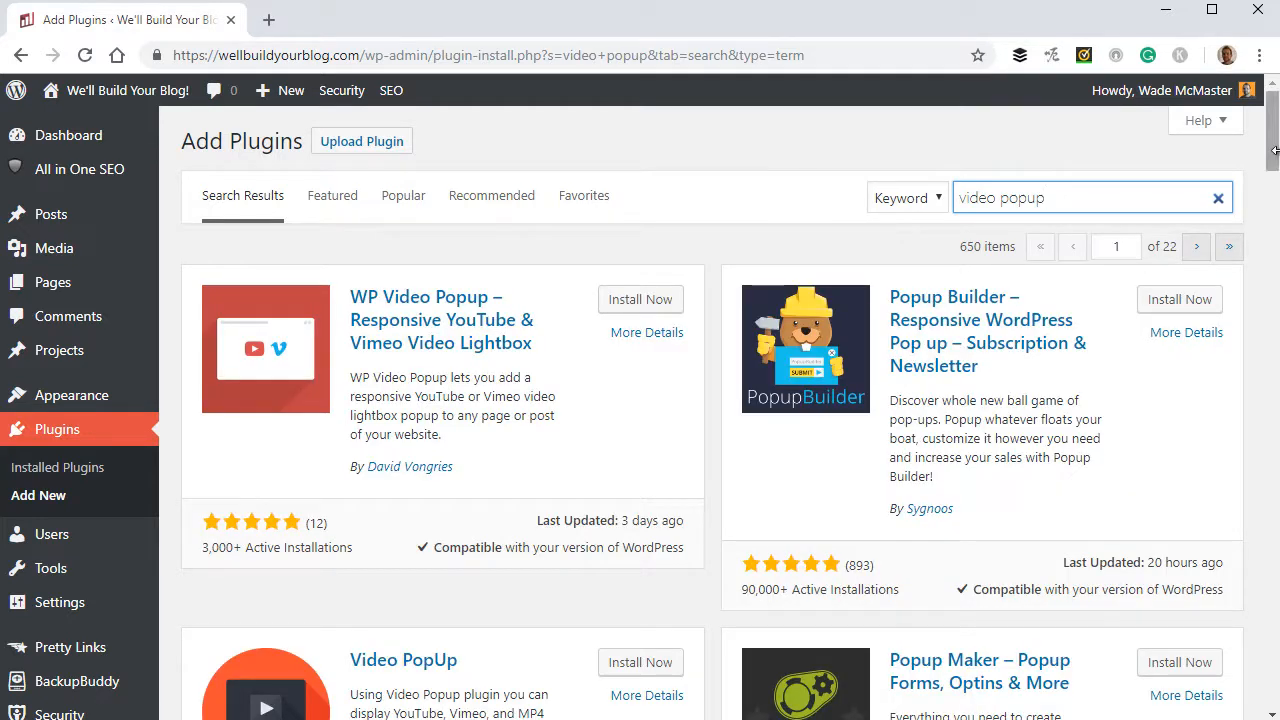
Find the Video PopUp plugin with the search "video popup alobaidi", and install and activate it
left_click_drag(1275, 152, 1275, 194)
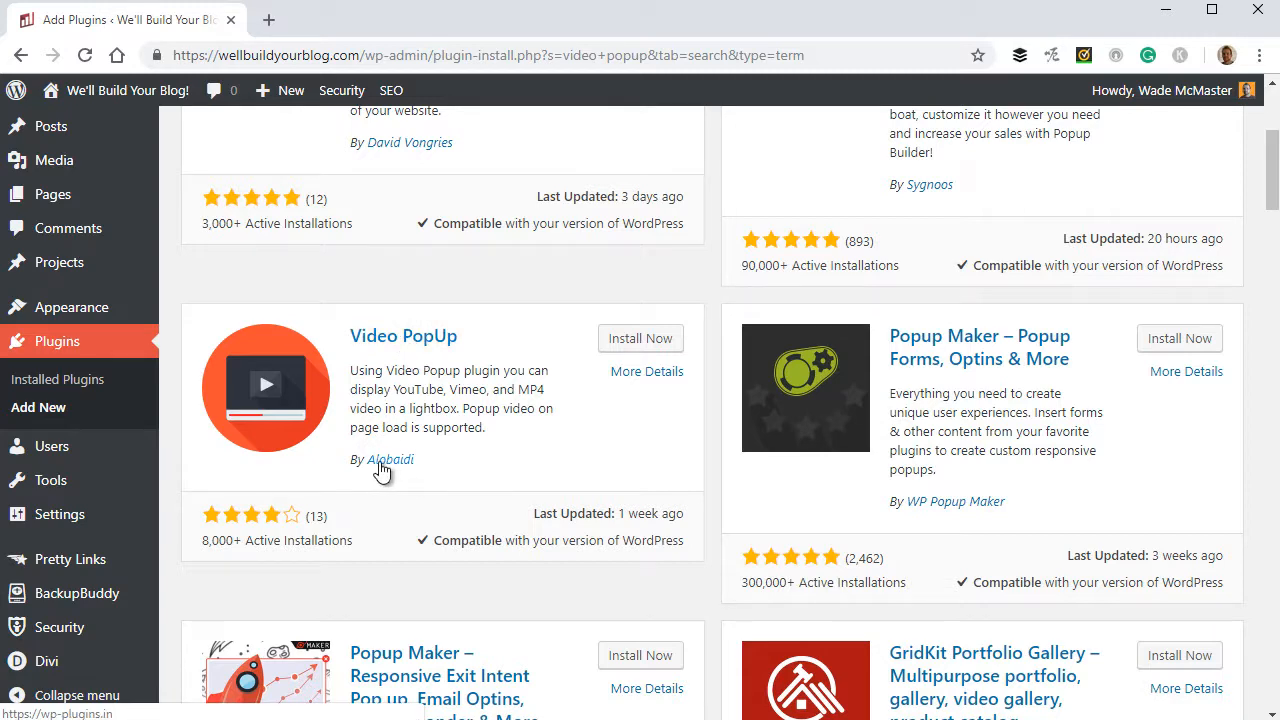
scroll(1017, 268, "up", 4)
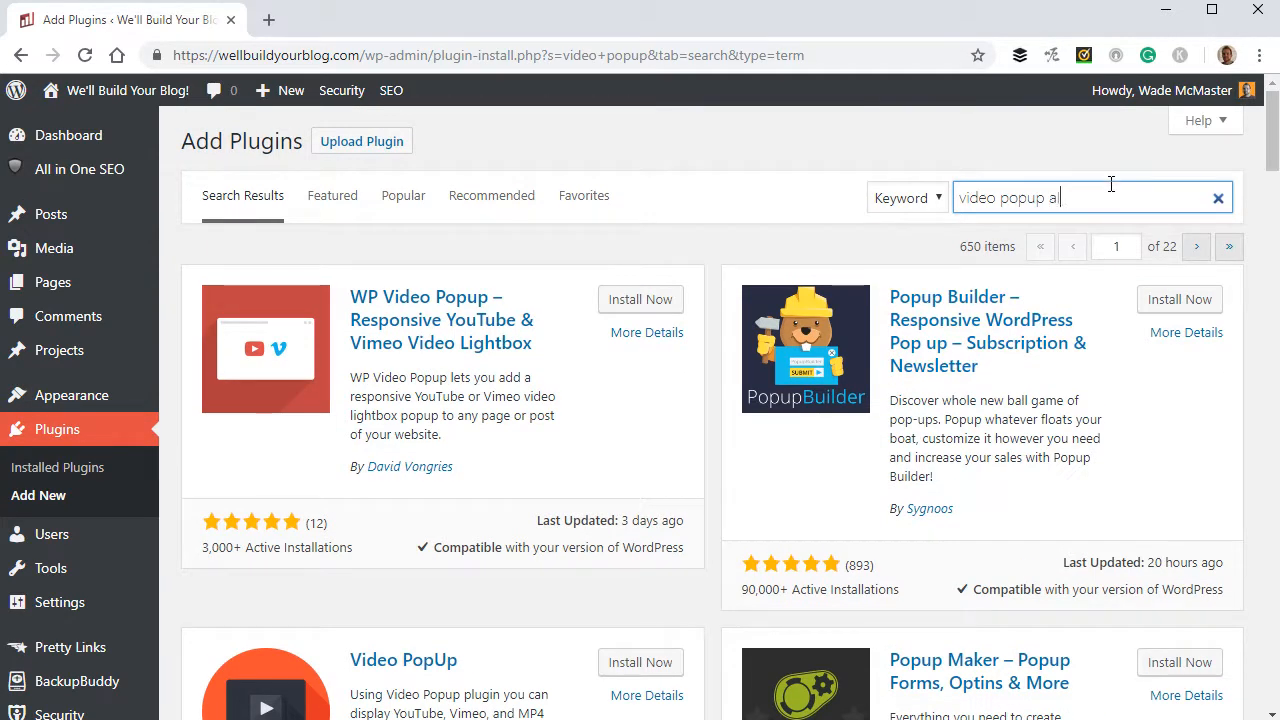
type("lobaidi")
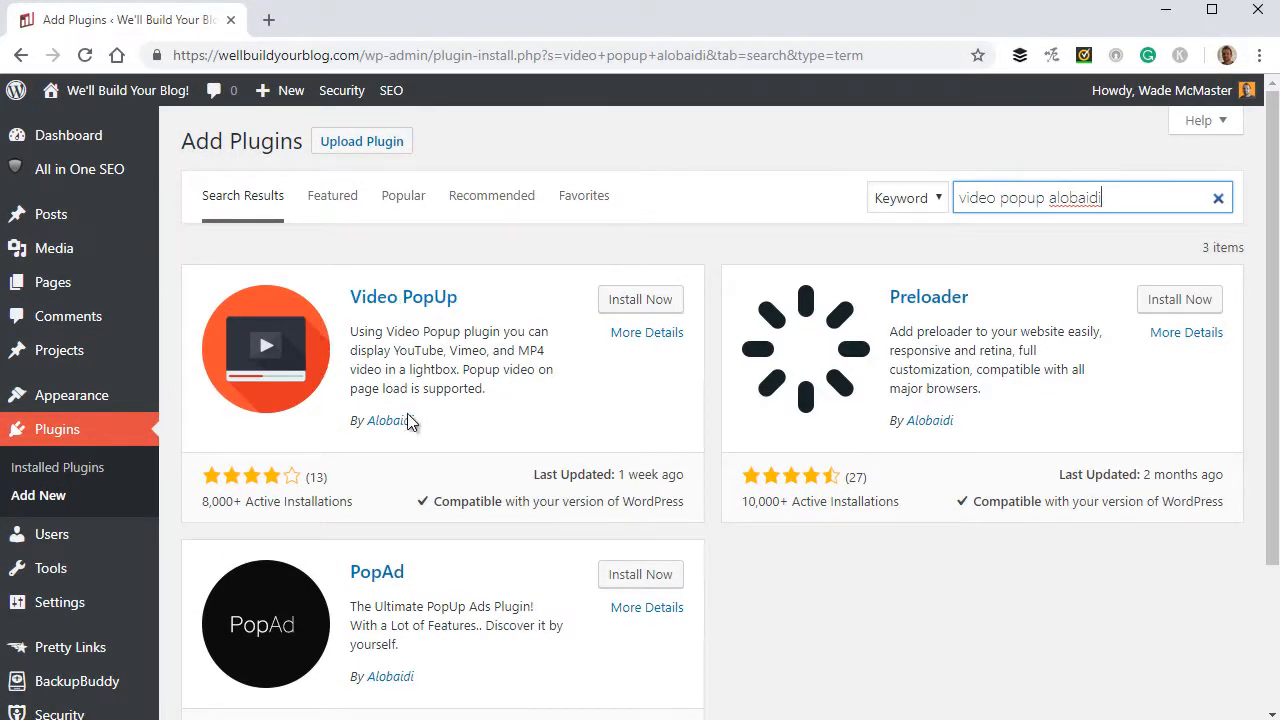
left_click(653, 300)
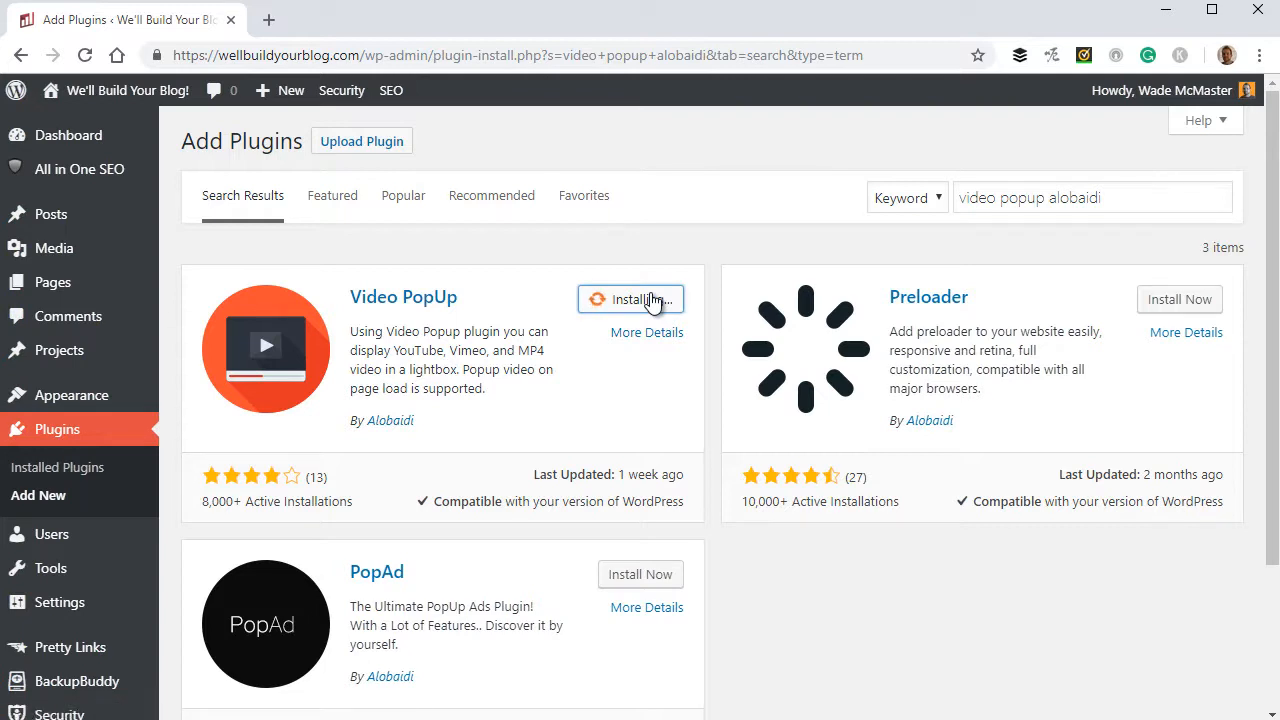
left_click(650, 300)
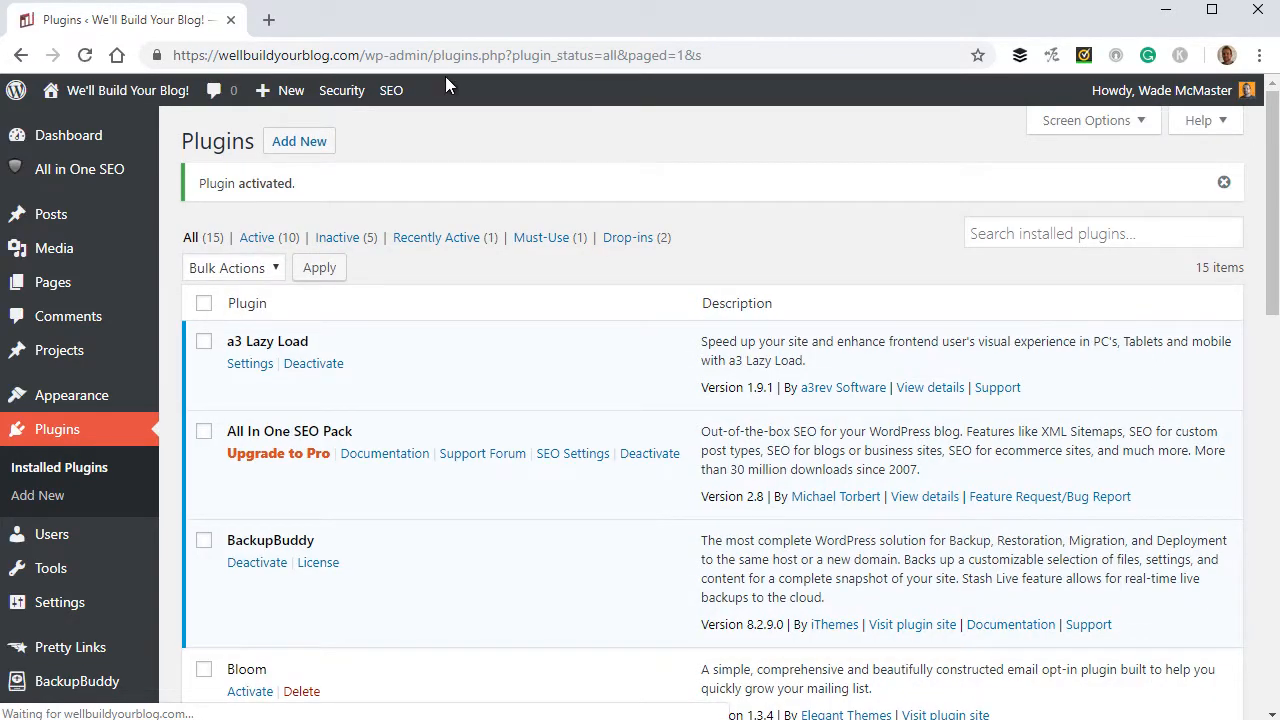
Create a new post and enter "Click to watch the video" as its body text
mouse_move(288, 90)
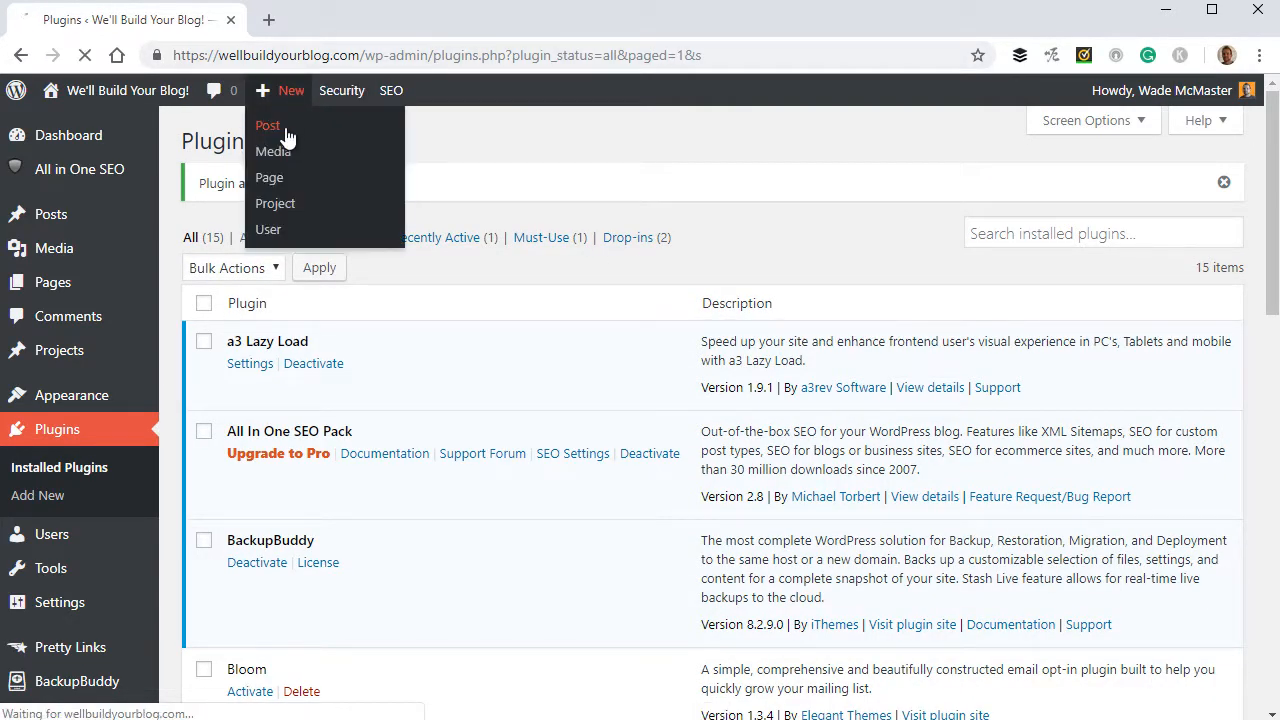
left_click(285, 127)
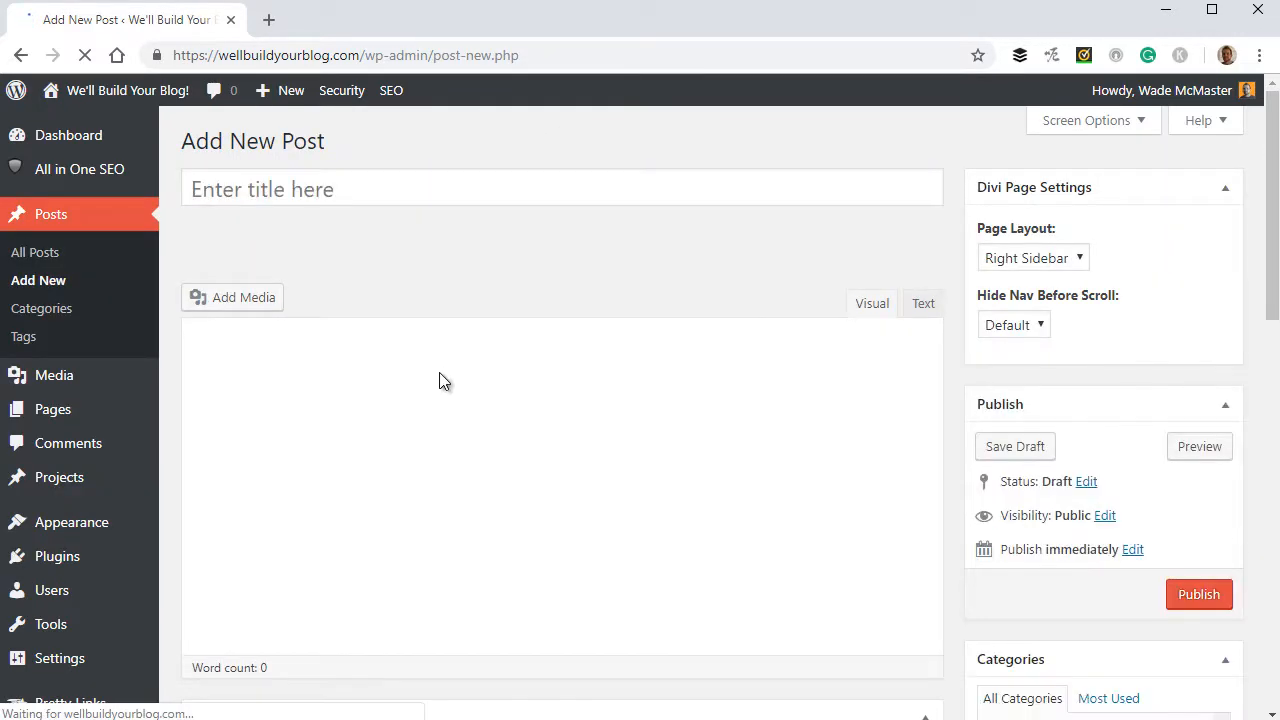
left_click(304, 499)
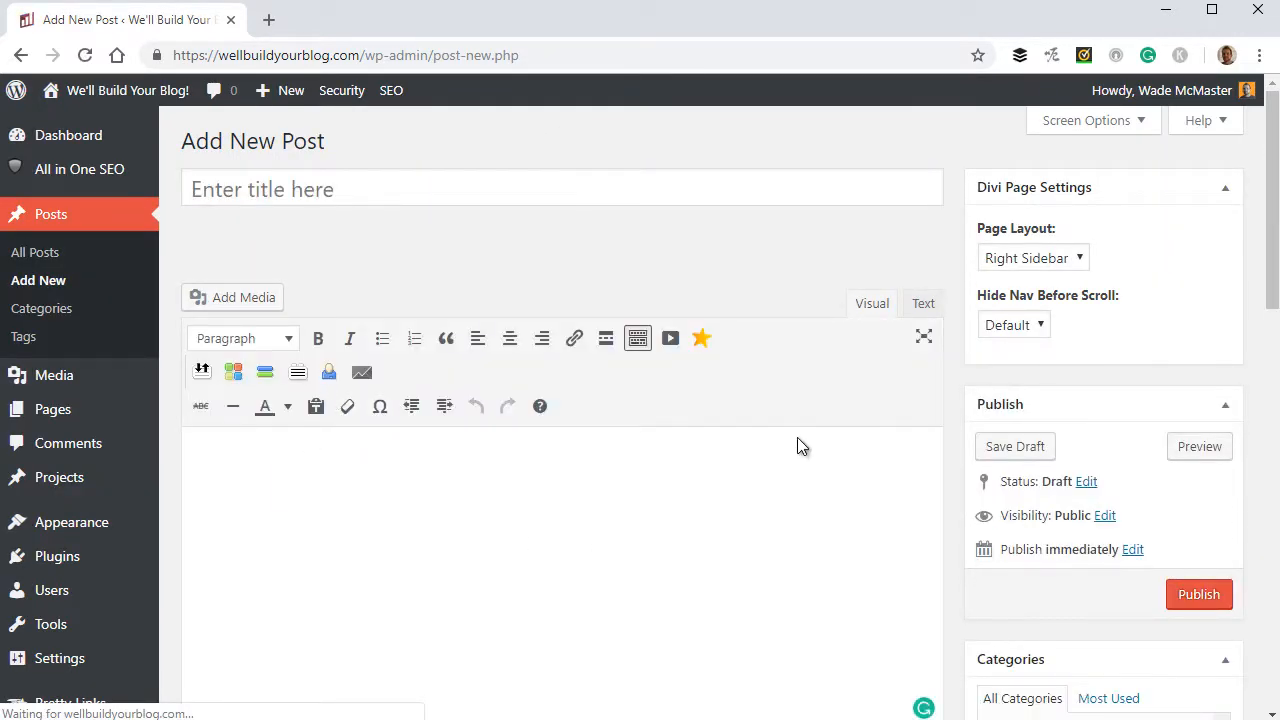
type("Click ")
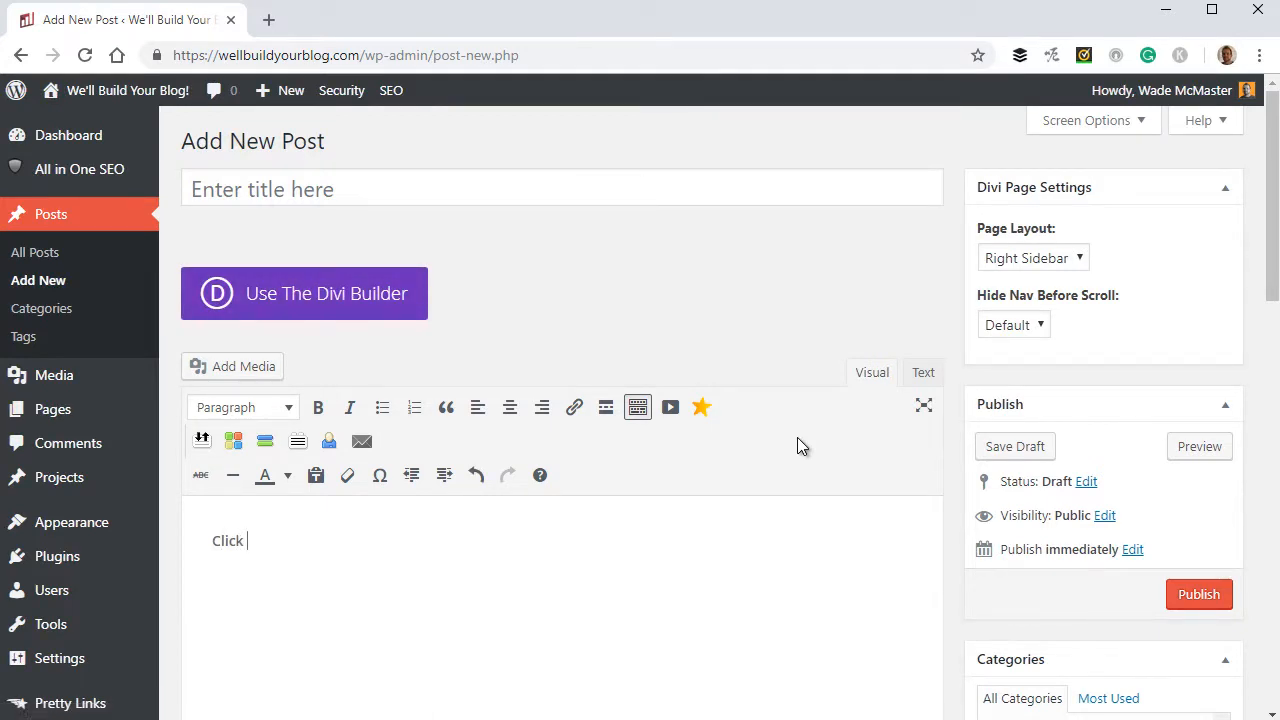
type("to watch the video")
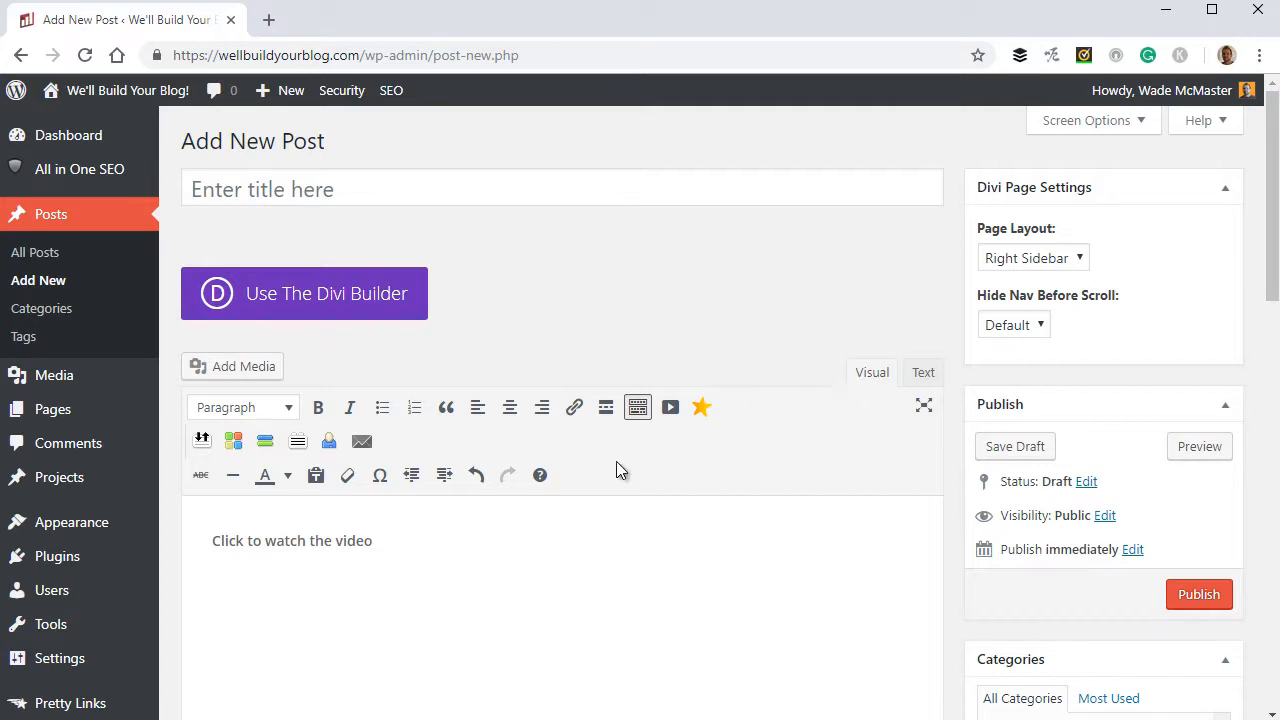
left_click_drag(374, 540, 207, 540)
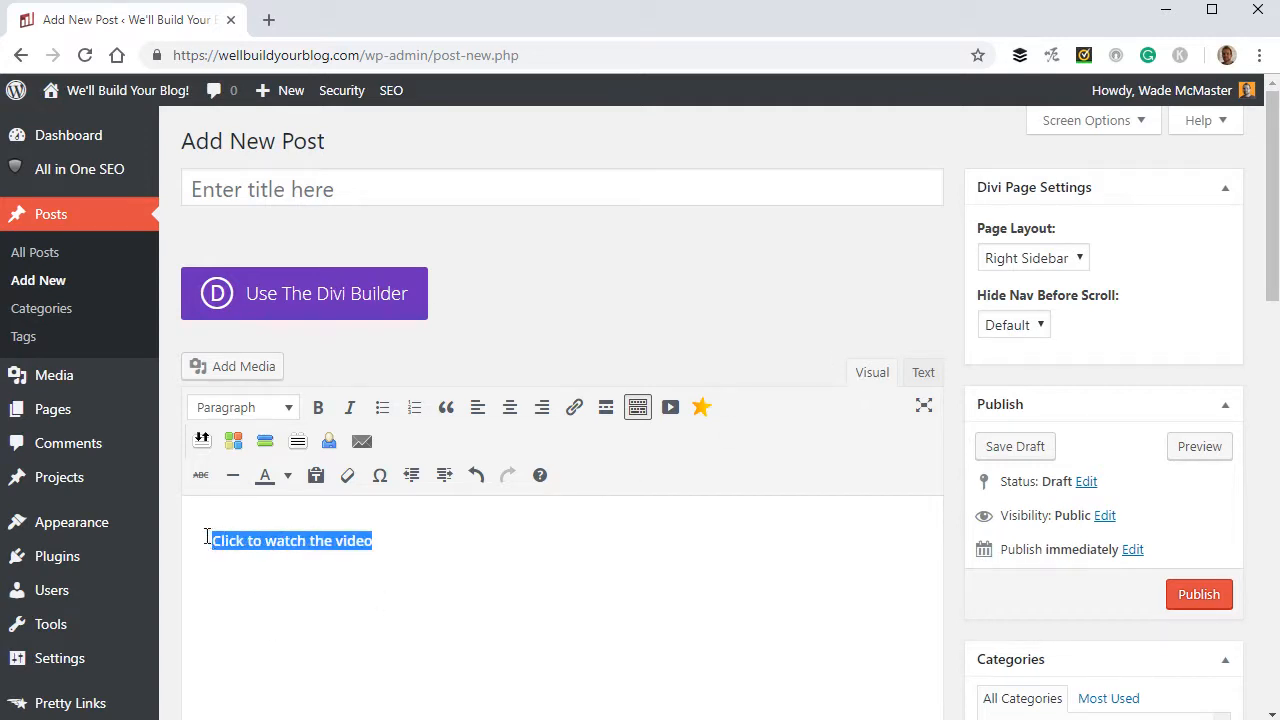
left_click(671, 410)
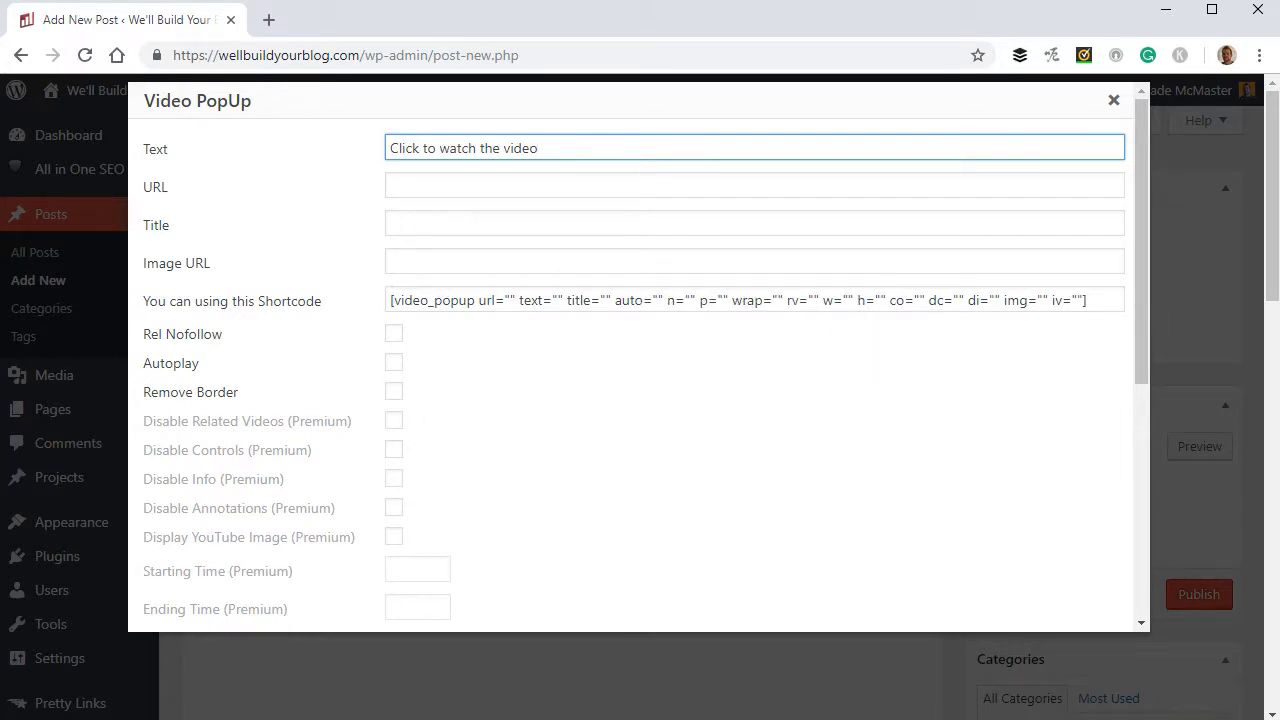
key("alt+Tab")
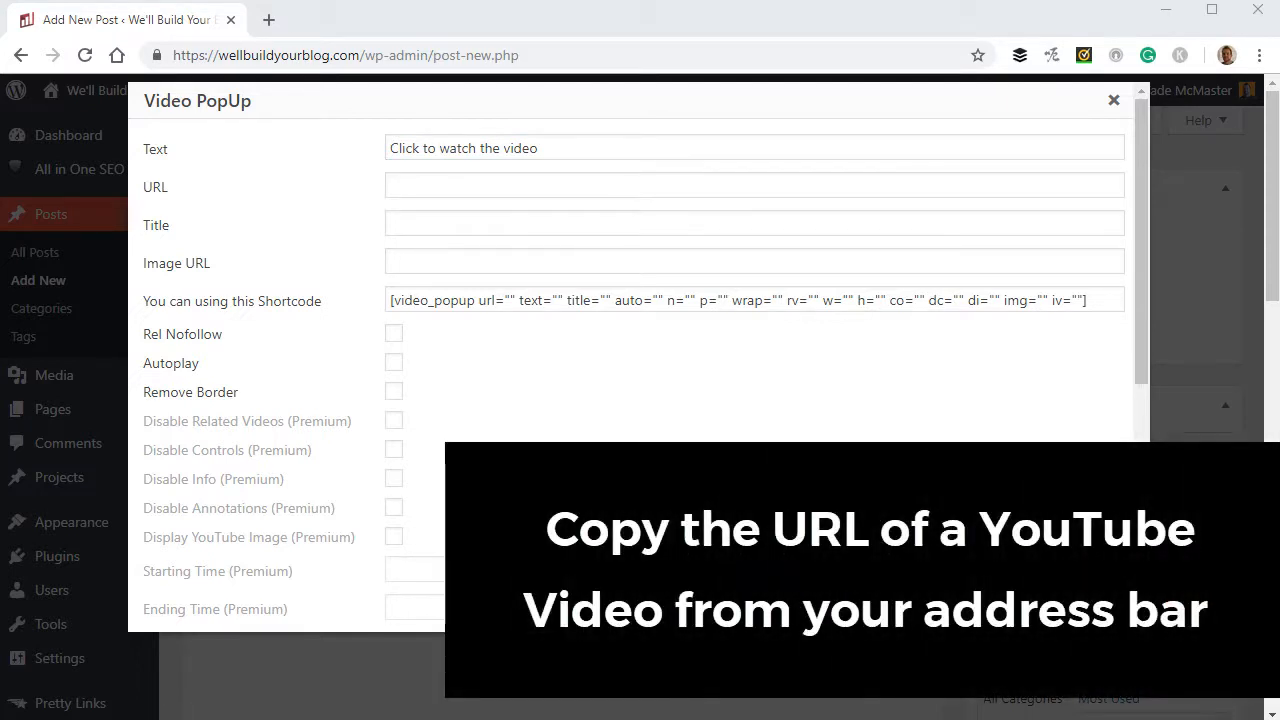
left_click(483, 184)
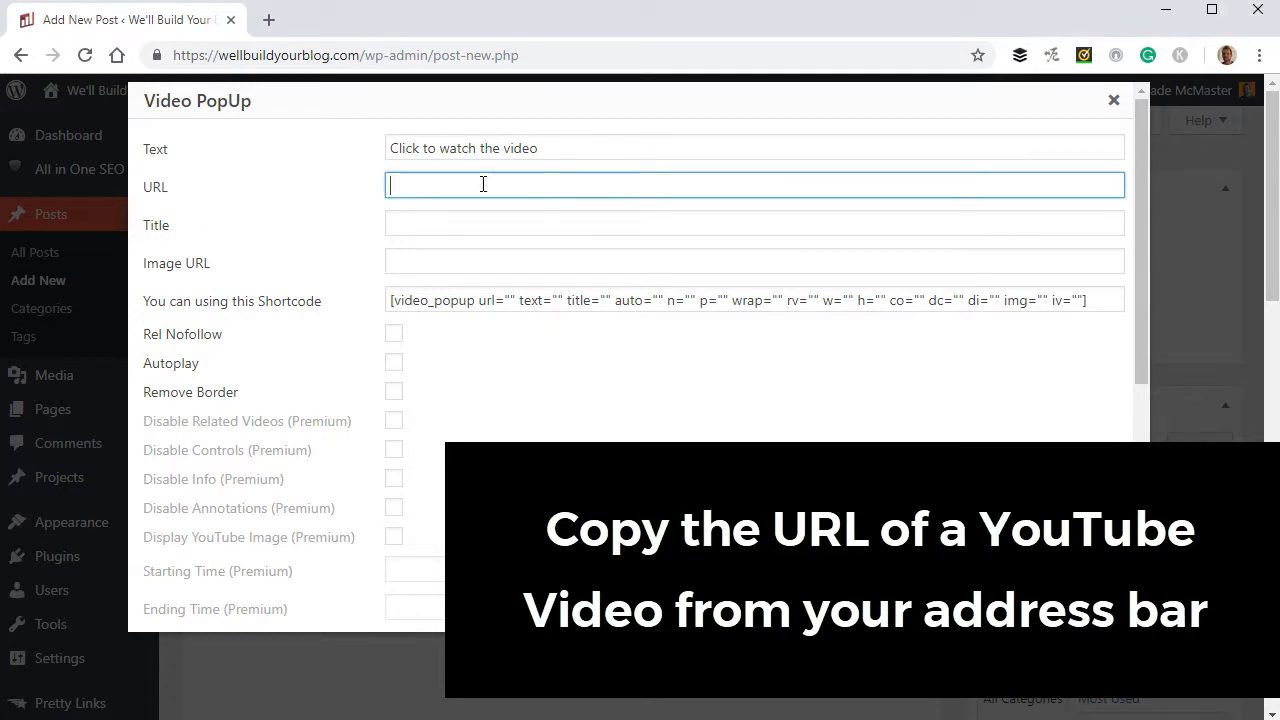
type("https://www.youtube.com/watch?v=GSvH8IssTOk&t")
Title the video popup "Drawing Easter Bunny" and insert its link into the post
left_click(391, 222)
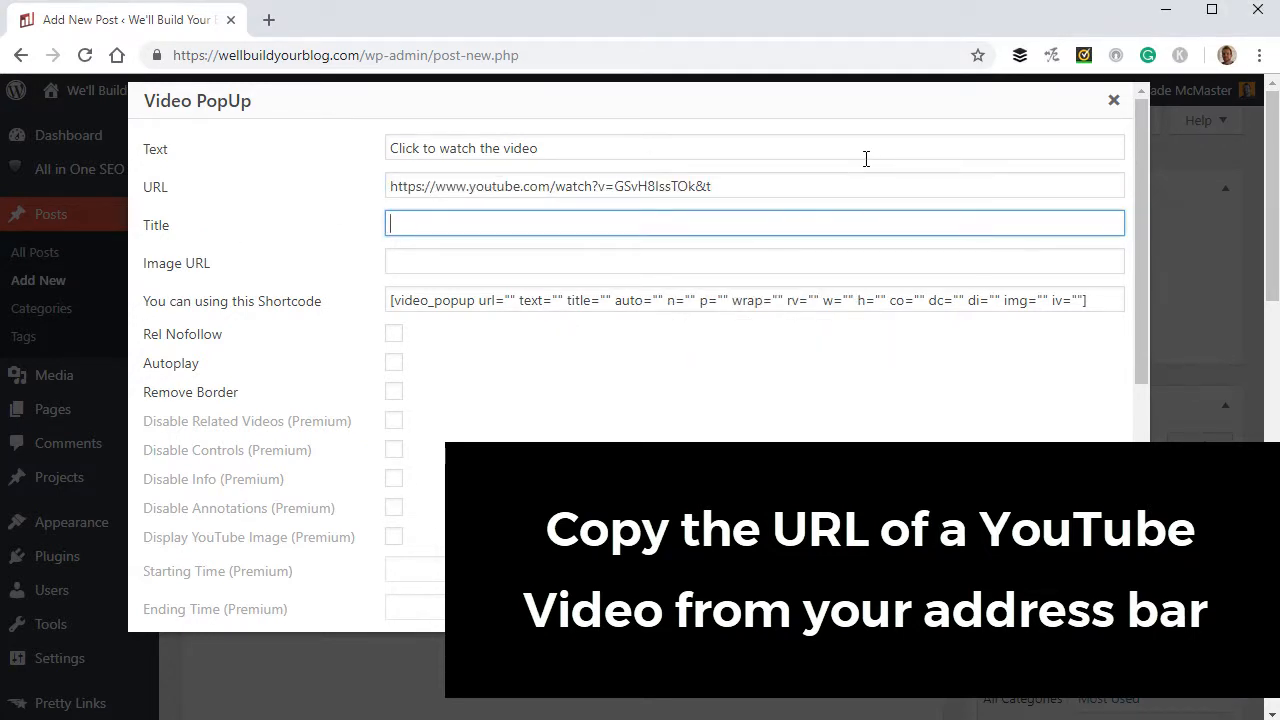
type("Drawing")
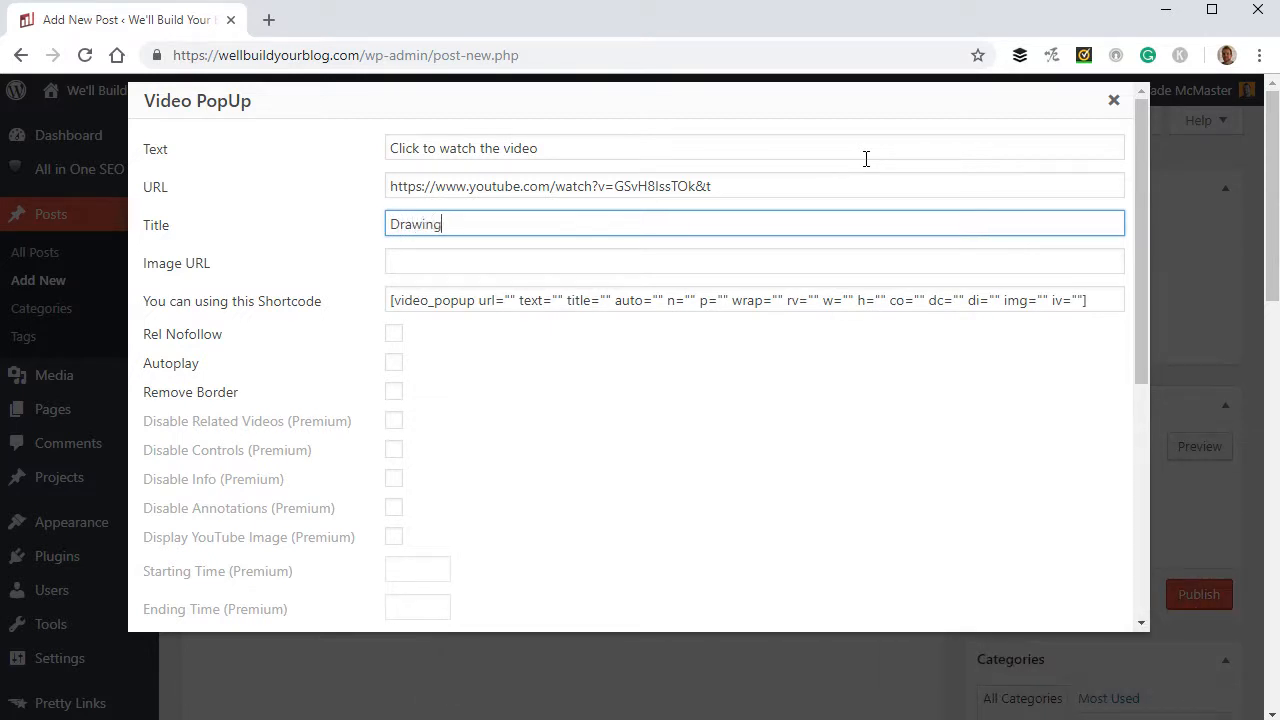
type(" Easter Bunny")
left_click(459, 263)
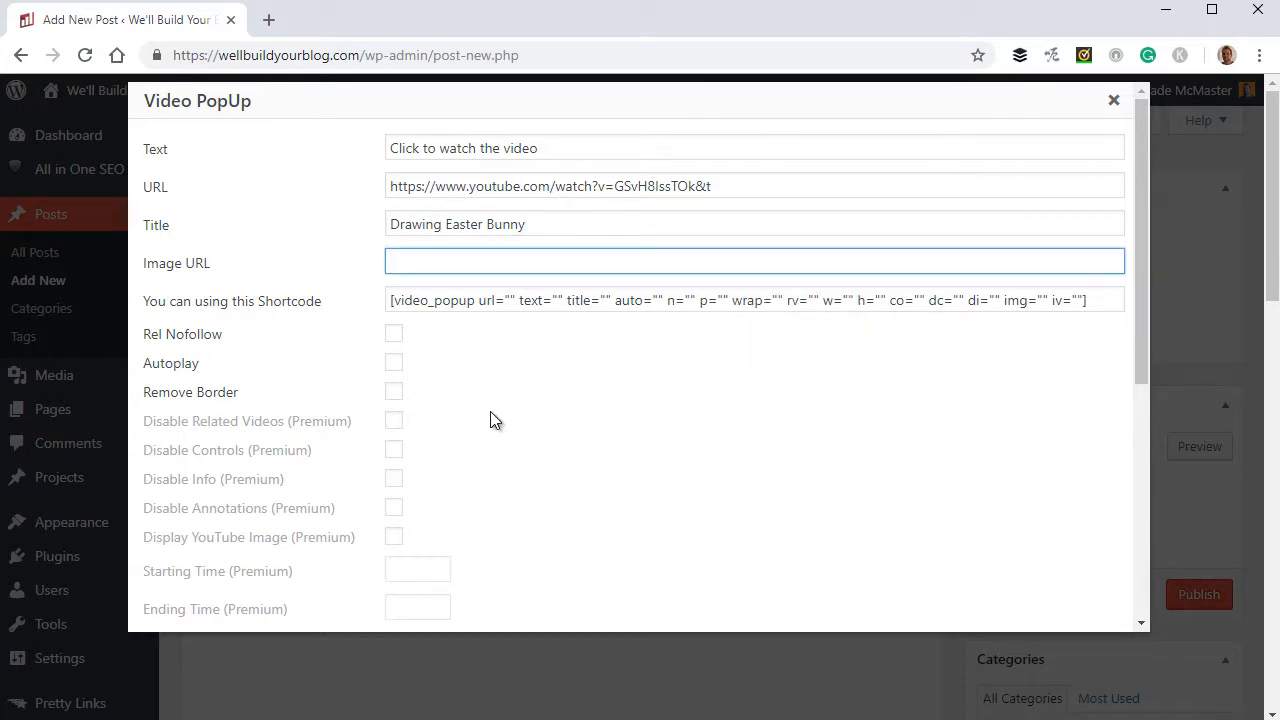
scroll(503, 428, "down", 4)
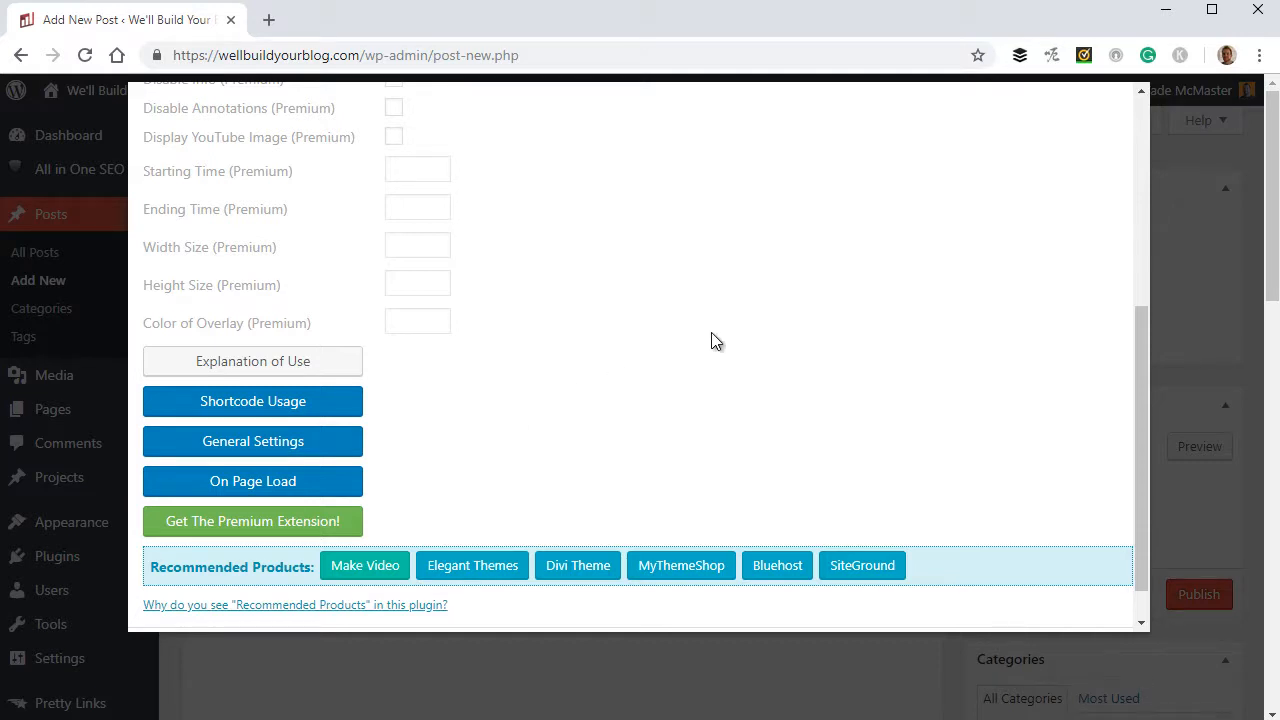
scroll(520, 400, "down", 1)
left_click(1037, 608)
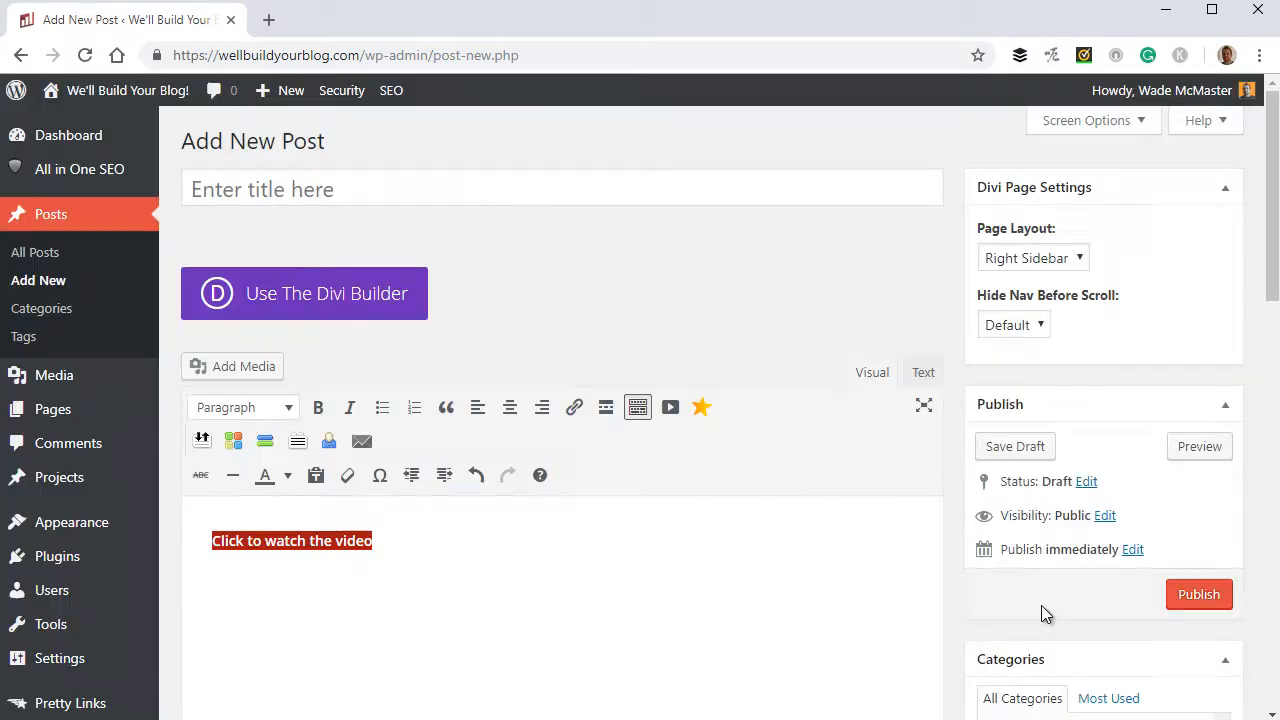
Preview the post, open the video popup from its link, play and pause the video, and close the popup
left_click(640, 580)
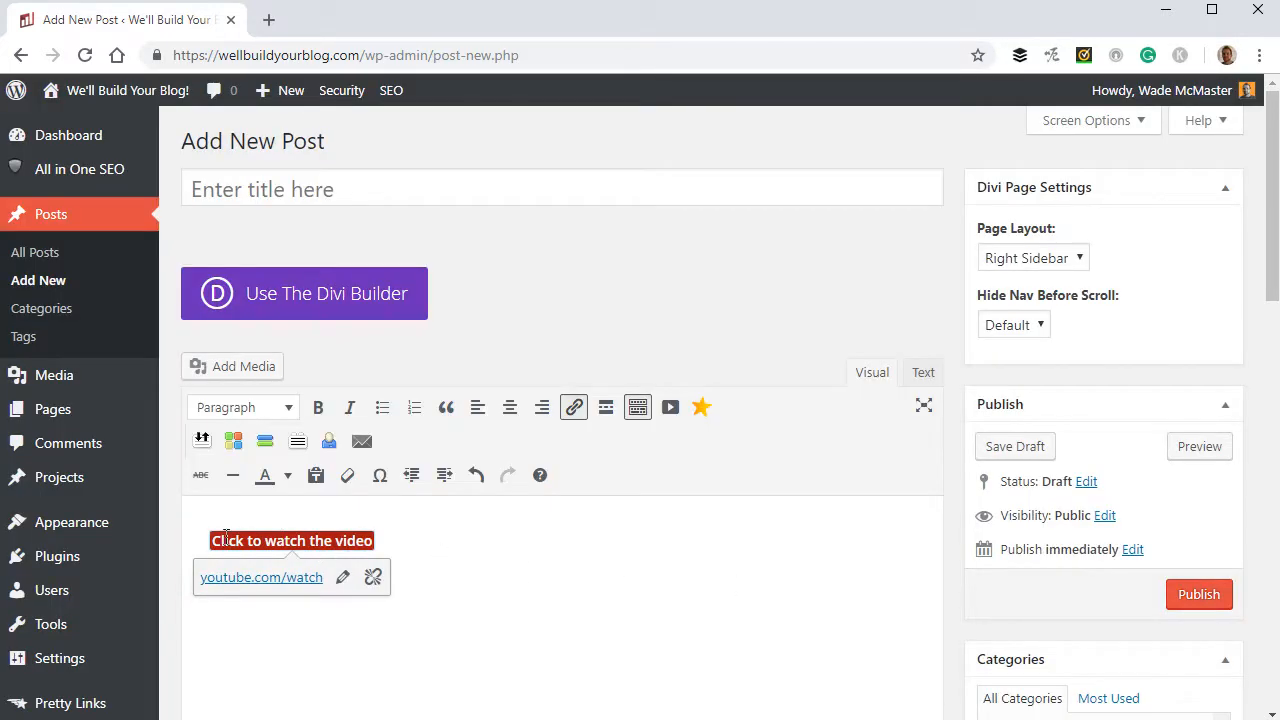
left_click(1200, 449)
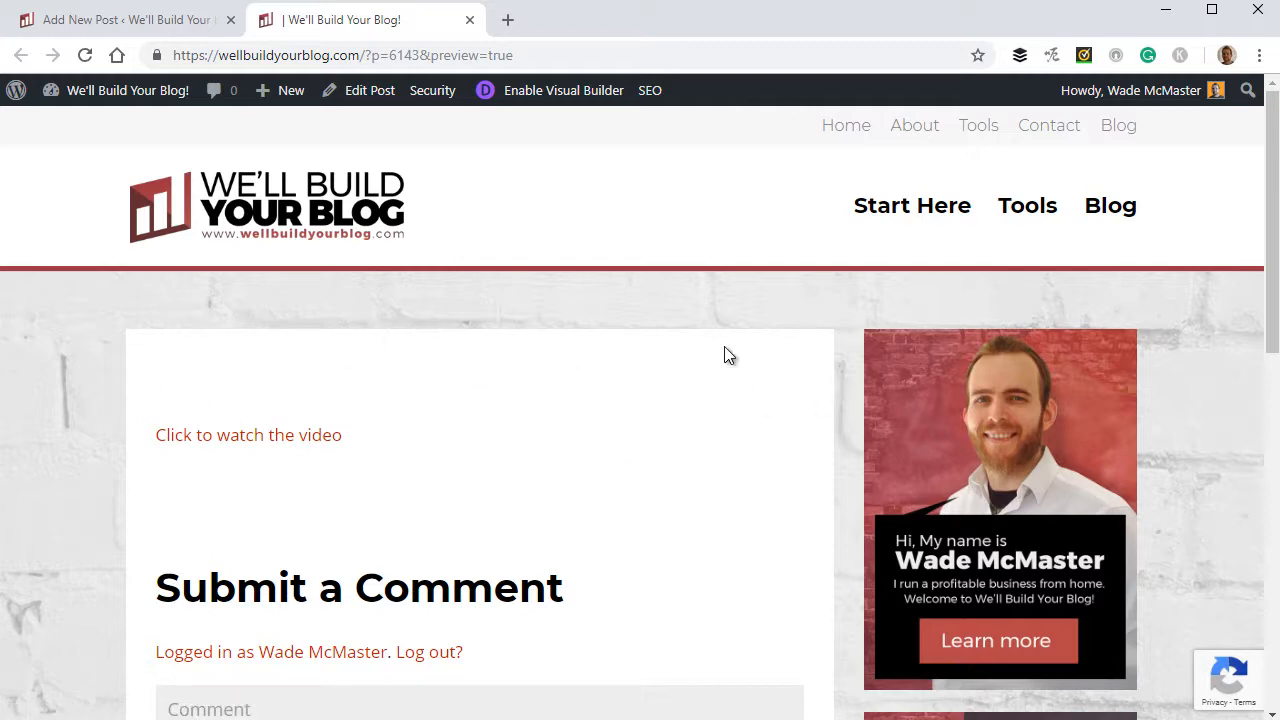
left_click(226, 436)
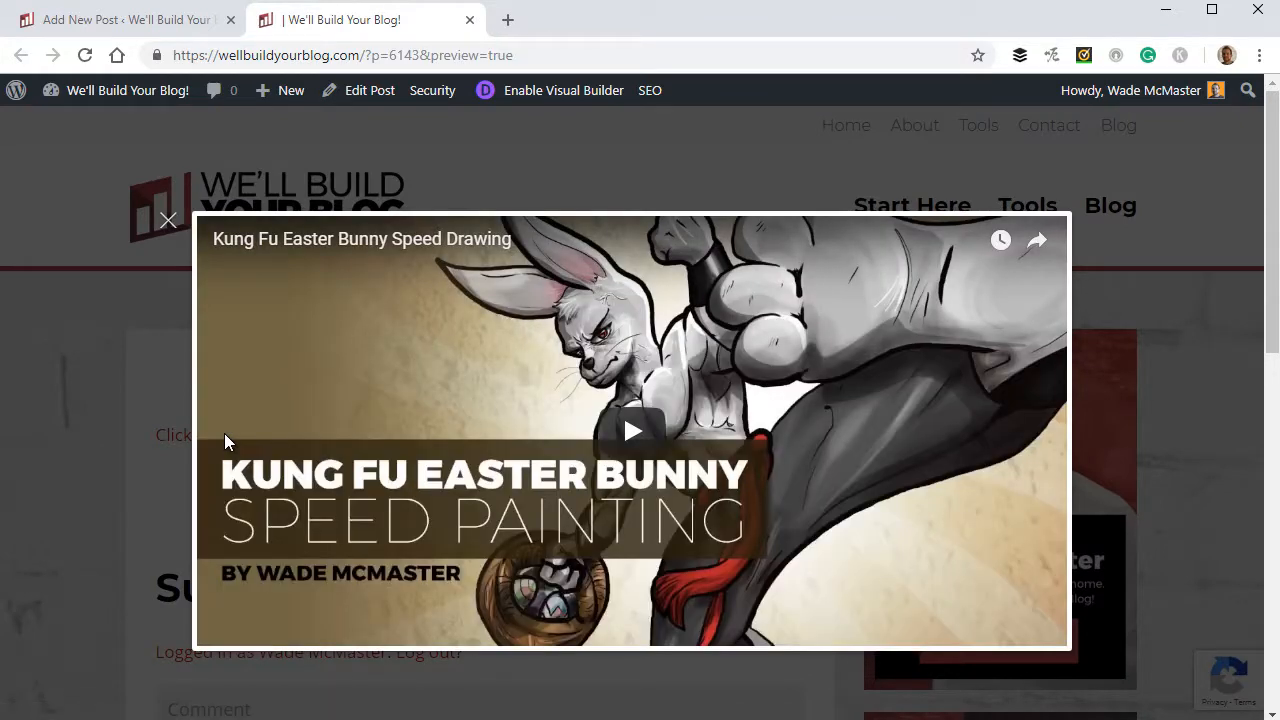
left_click(630, 430)
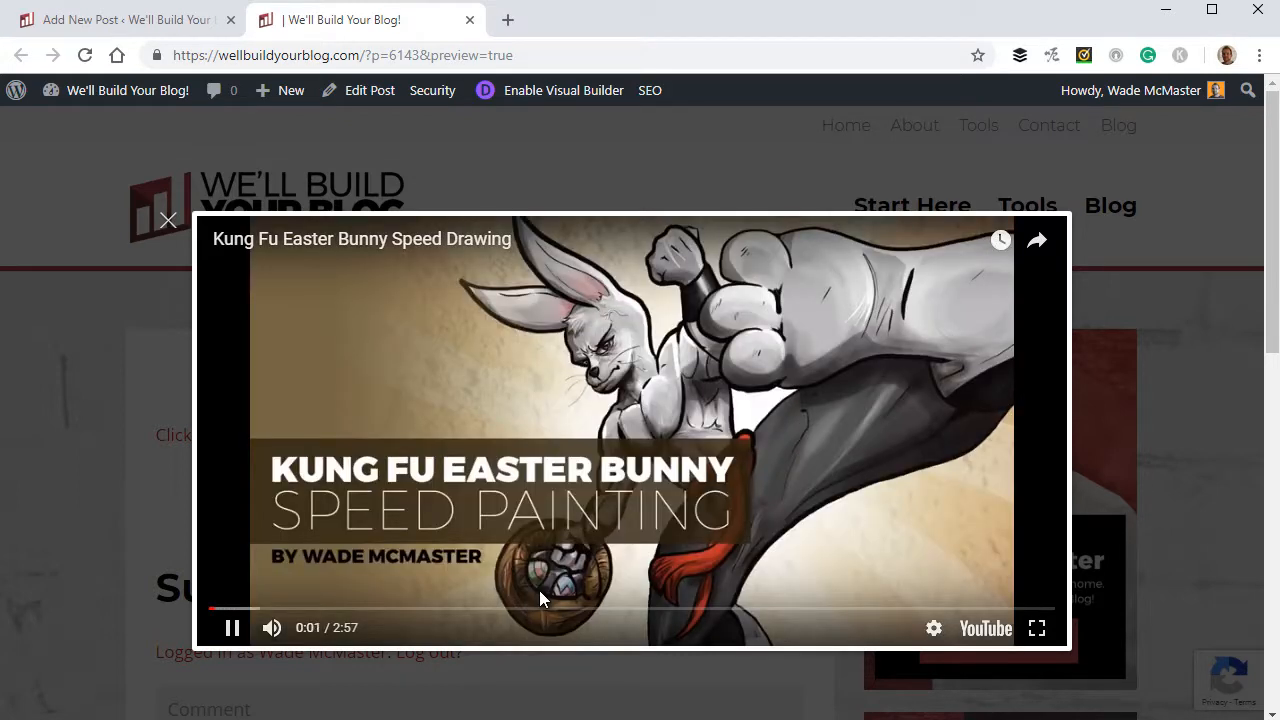
left_click(294, 608)
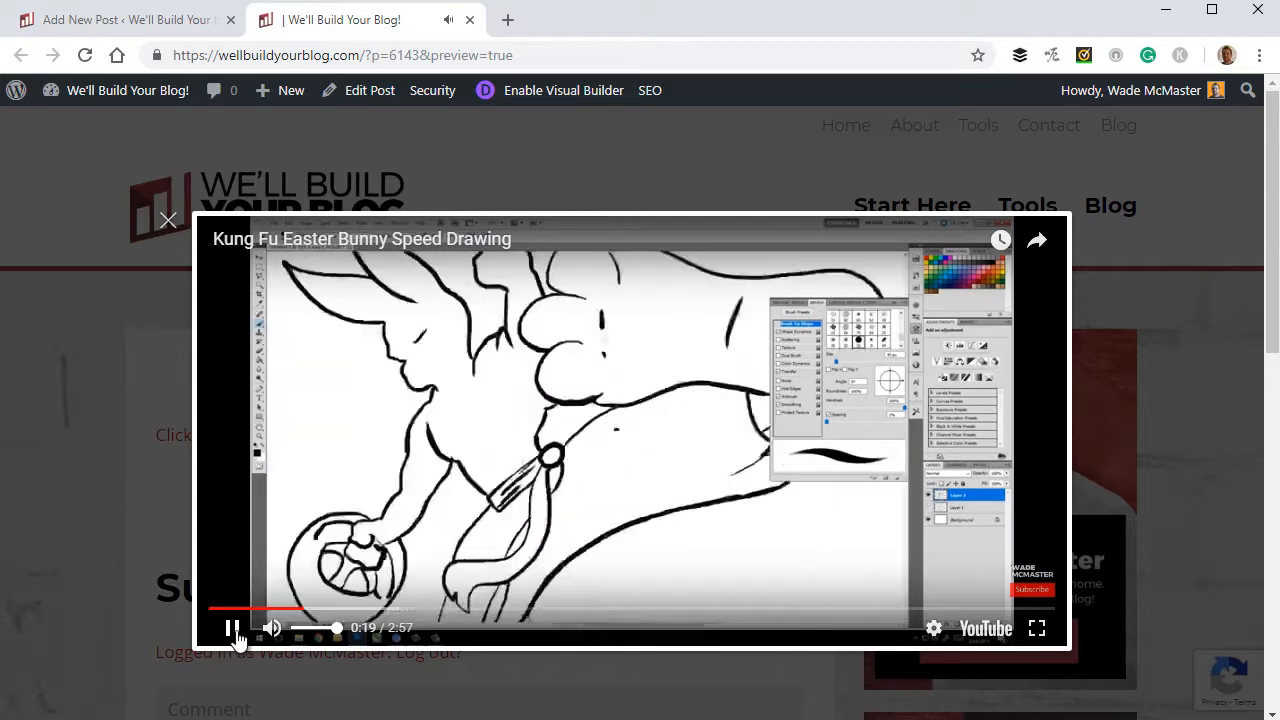
left_click(232, 629)
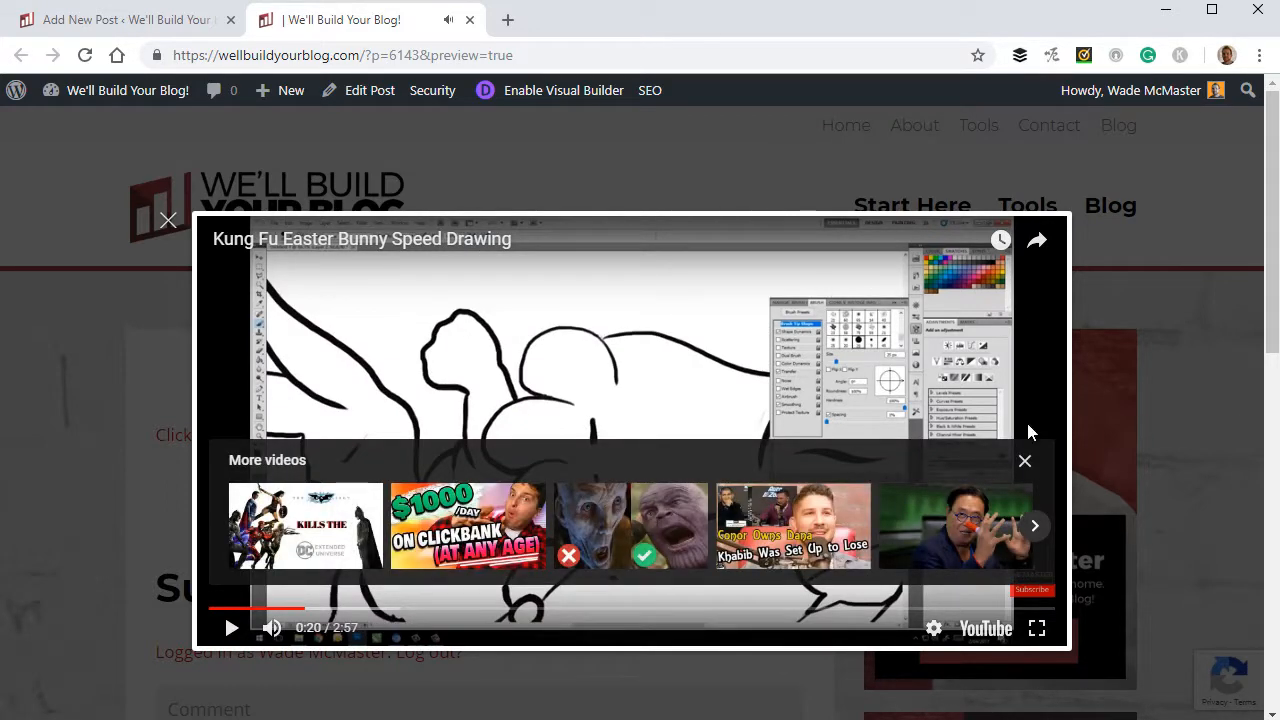
left_click(168, 220)
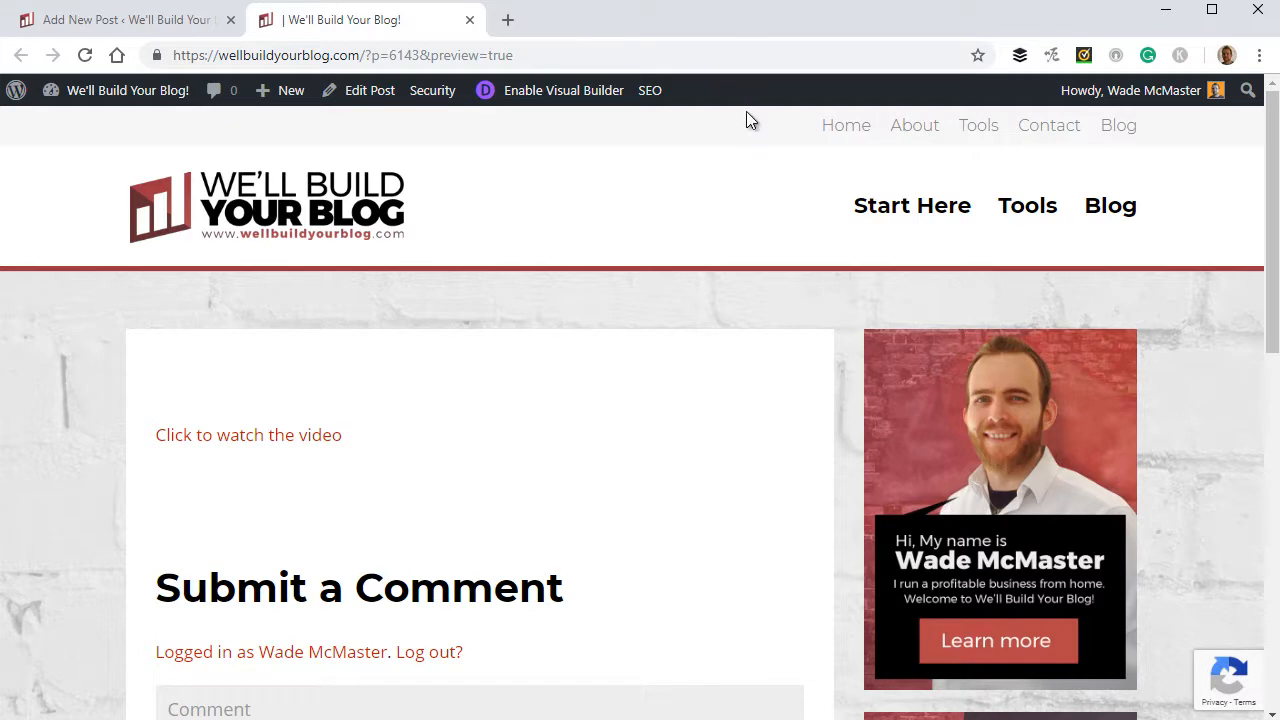
Return to the post editor and delete the linked text "Click to watch the video"
left_click(125, 20)
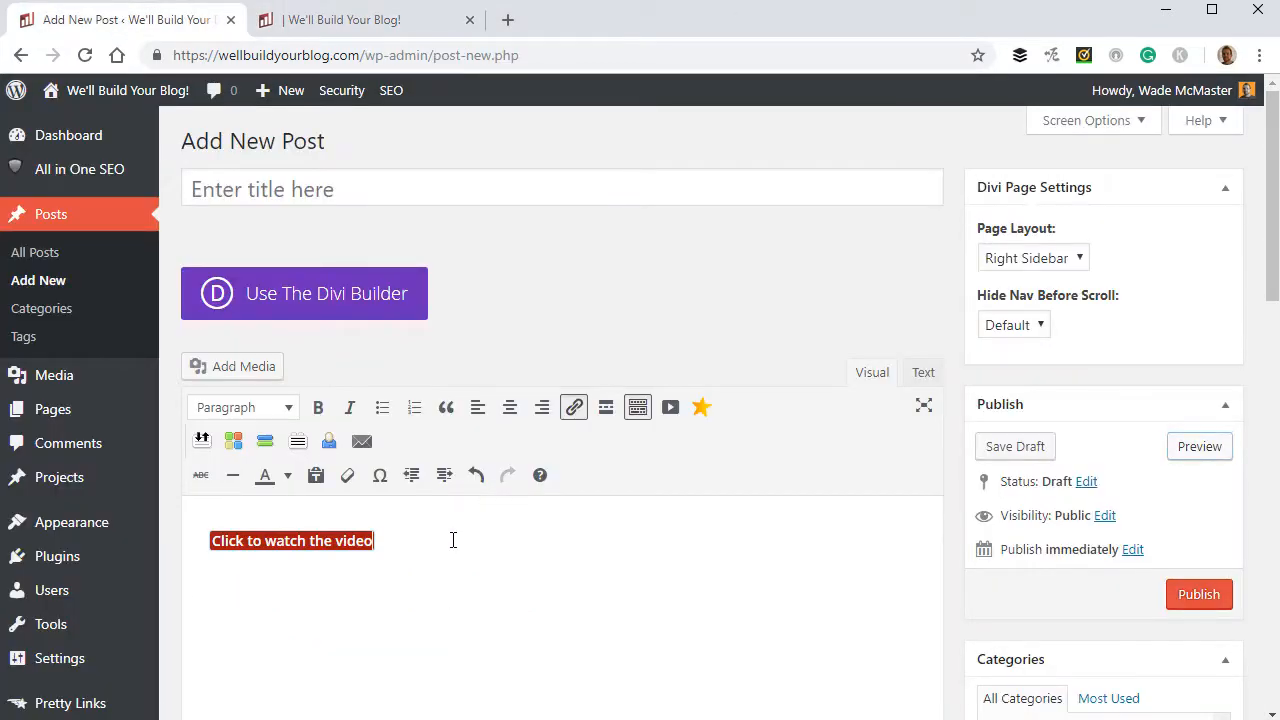
left_click_drag(451, 537, 40, 556)
key("BackSpace")
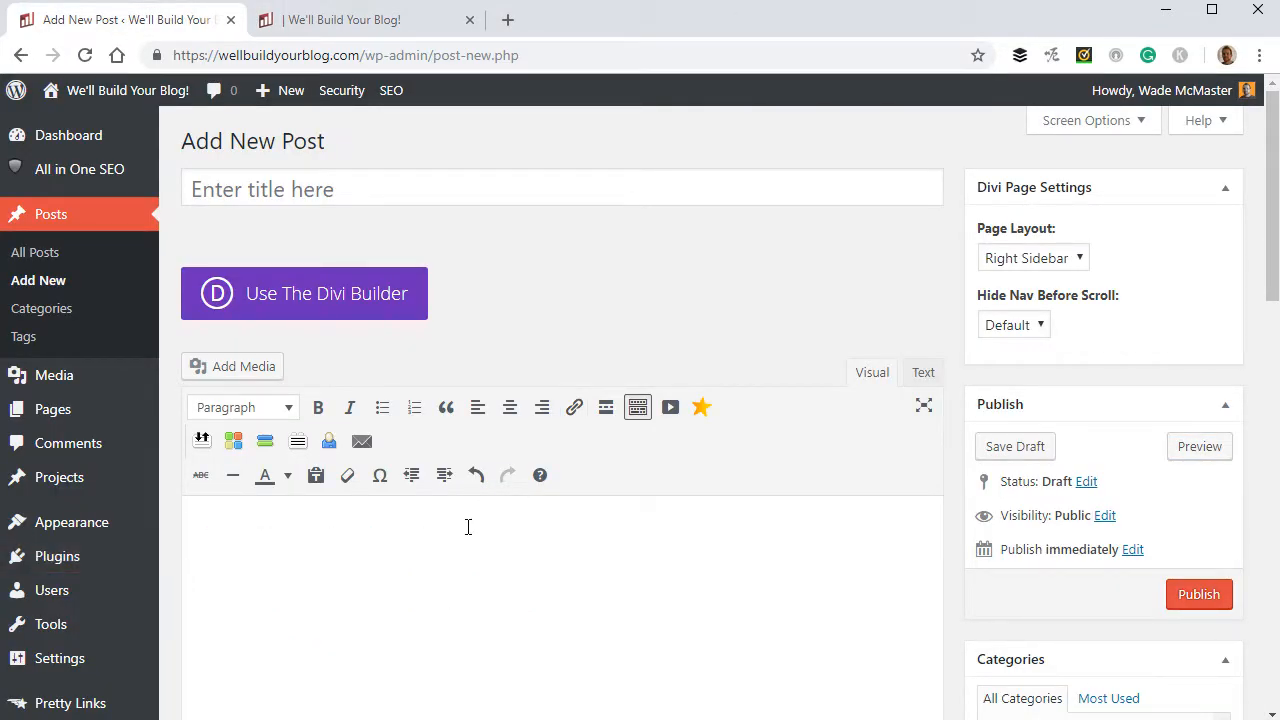
Insert the world map image from the media library into the post
left_click(218, 370)
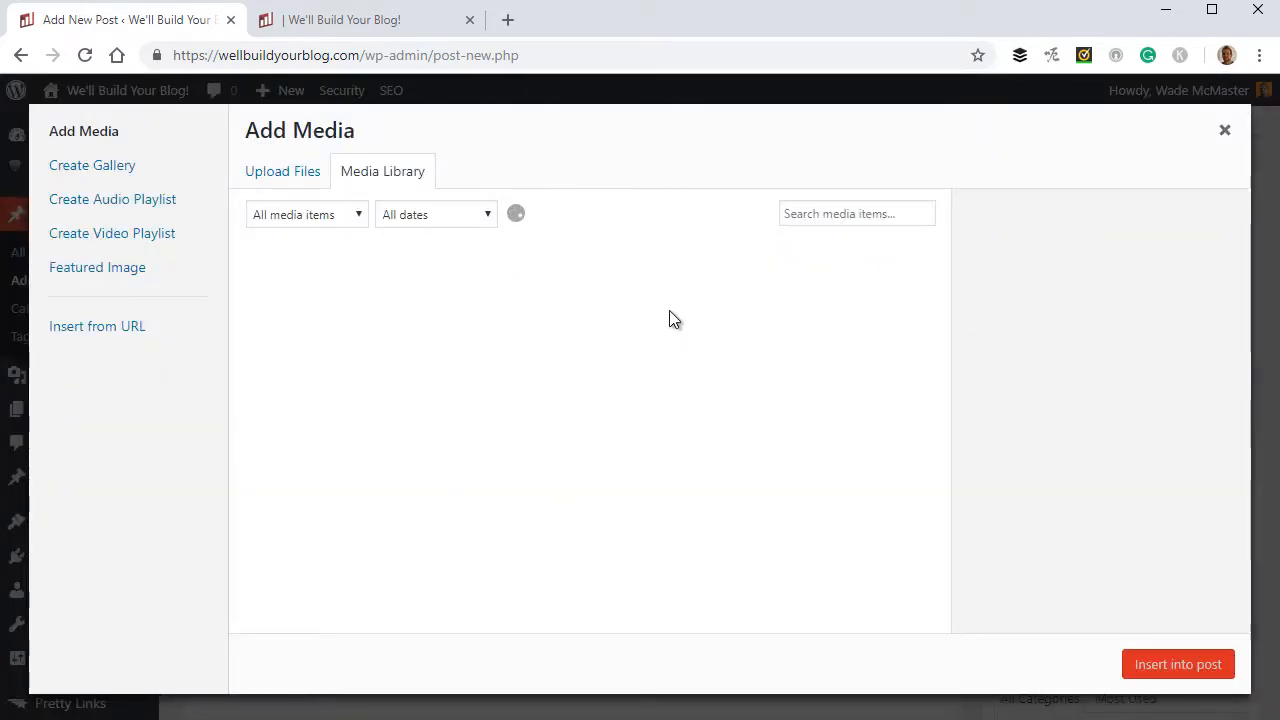
left_click(703, 286)
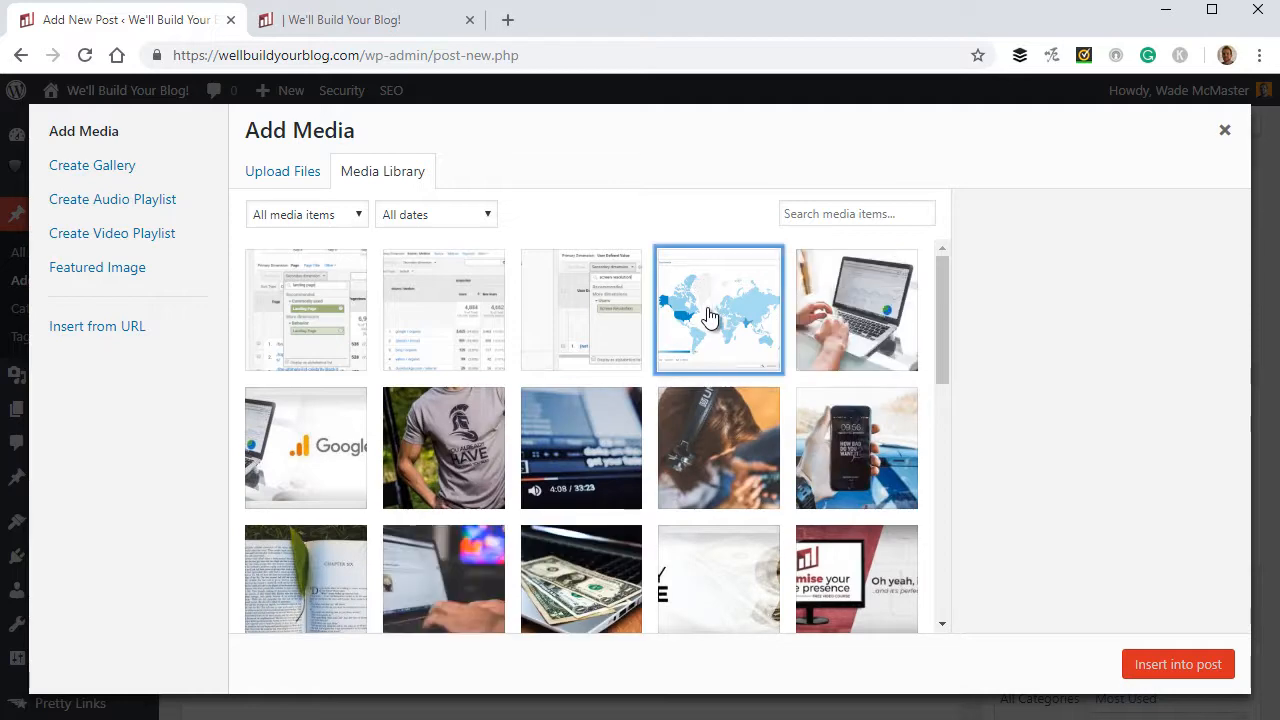
left_click(1178, 664)
Title the post "Easter Bunny Video" and remove the stray title text from below the map image
left_click(377, 186)
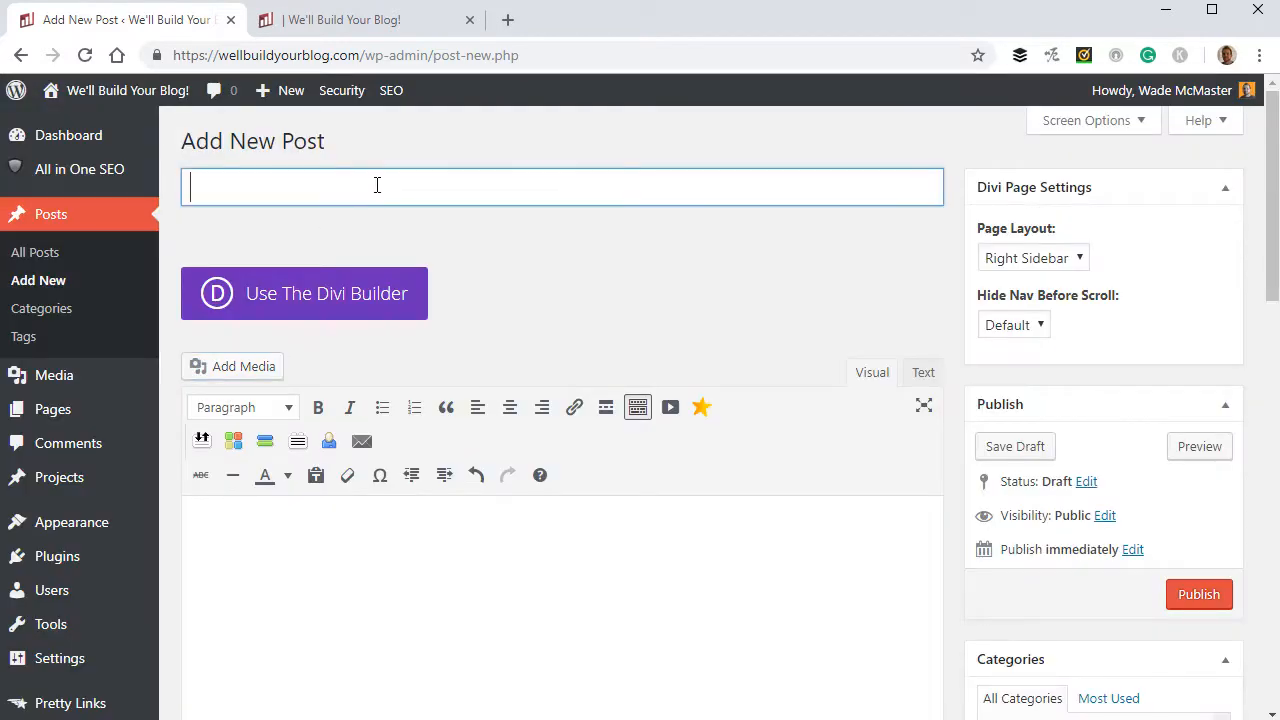
type("Easter Bunny Video")
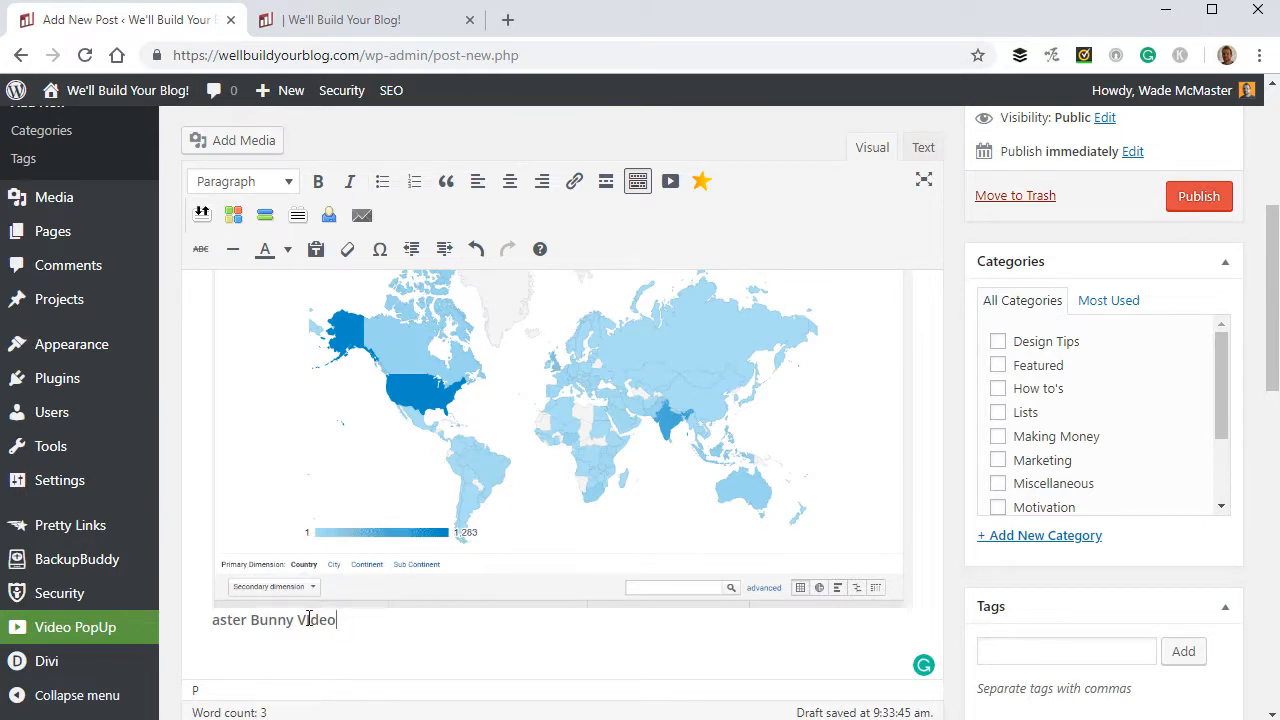
left_click_drag(336, 620, 212, 620)
key("ctrl+x")
scroll(295, 450, "up", 3)
scroll(330, 406, "up", 1)
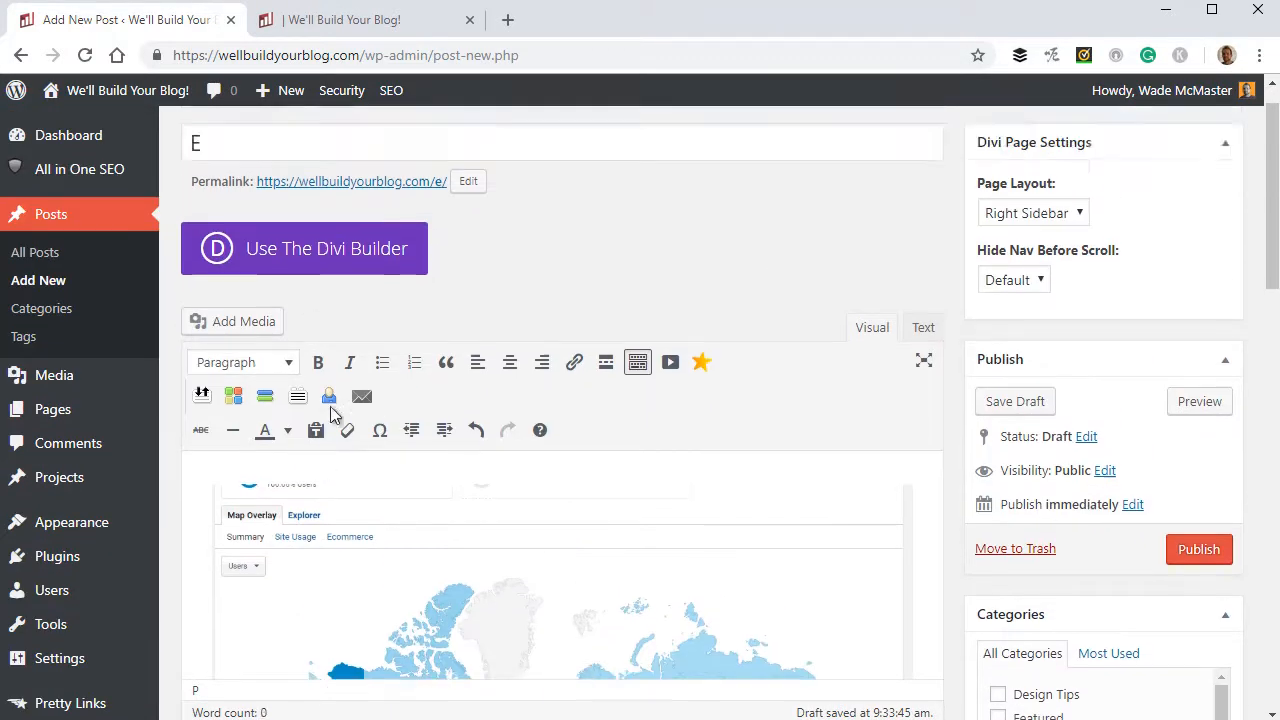
left_click(314, 189)
type("aster Bunny Video")
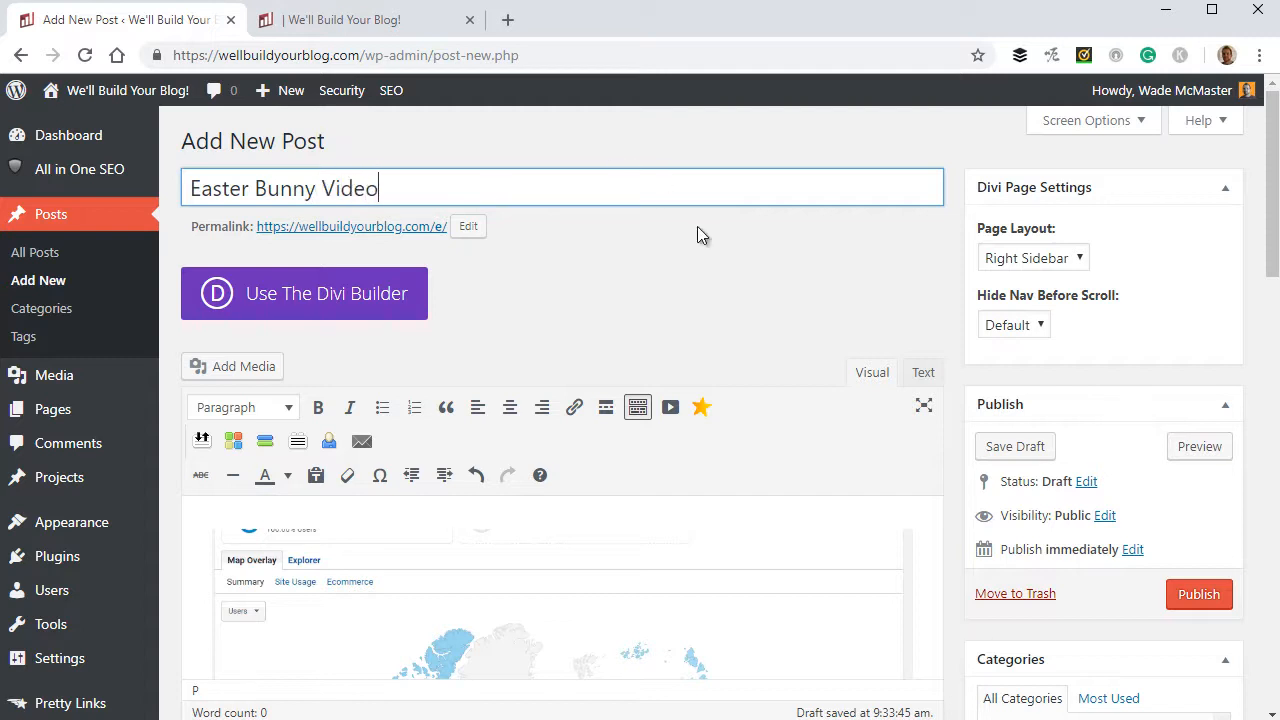
scroll(681, 437, "down", 2)
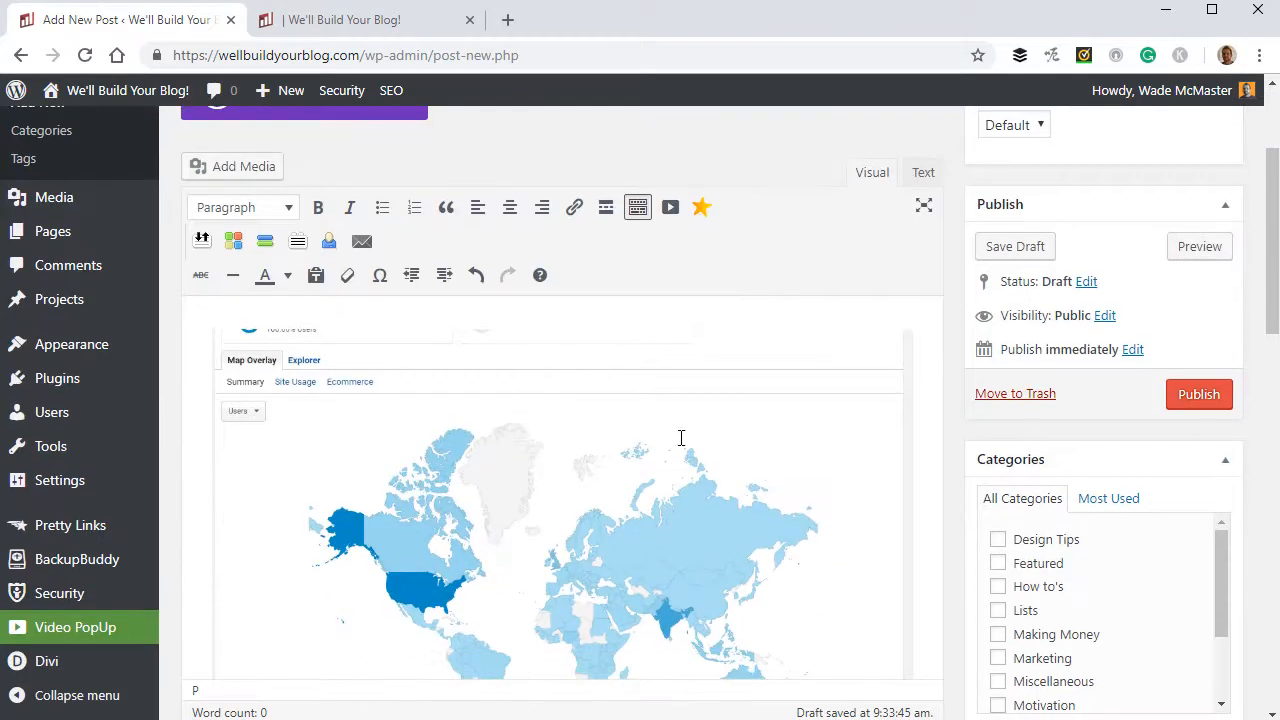
left_click(590, 556)
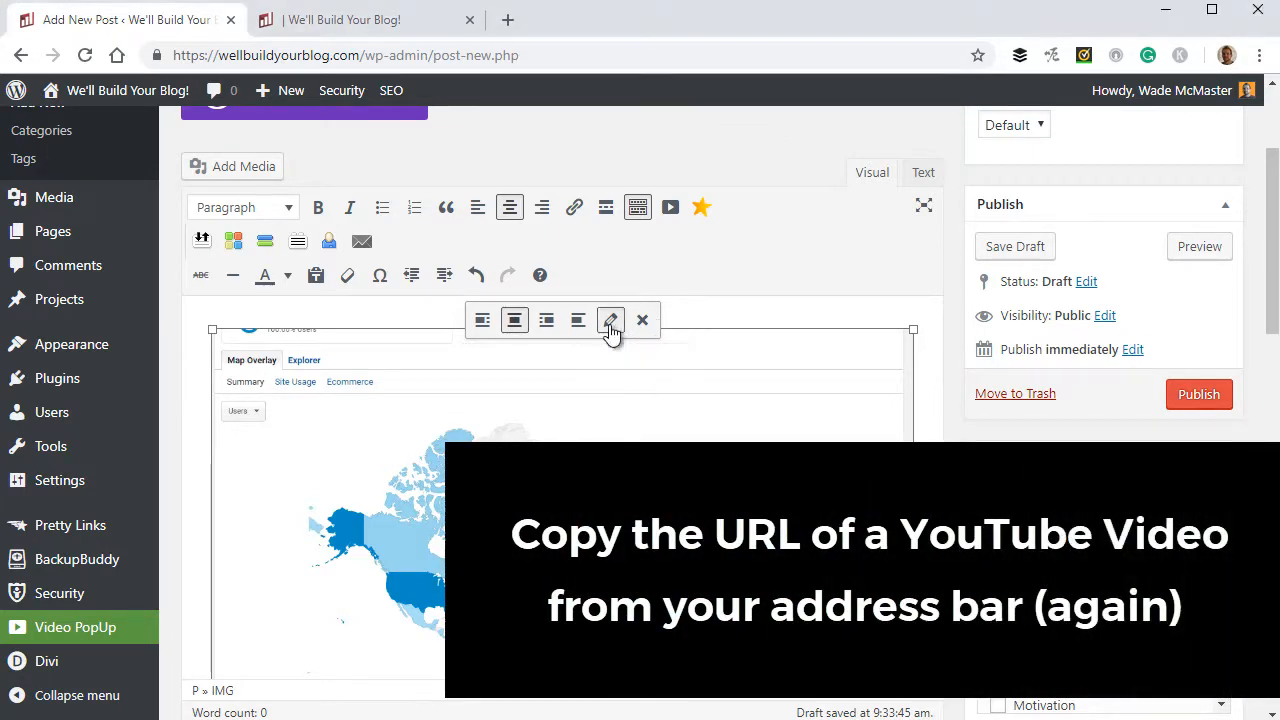
left_click(610, 321)
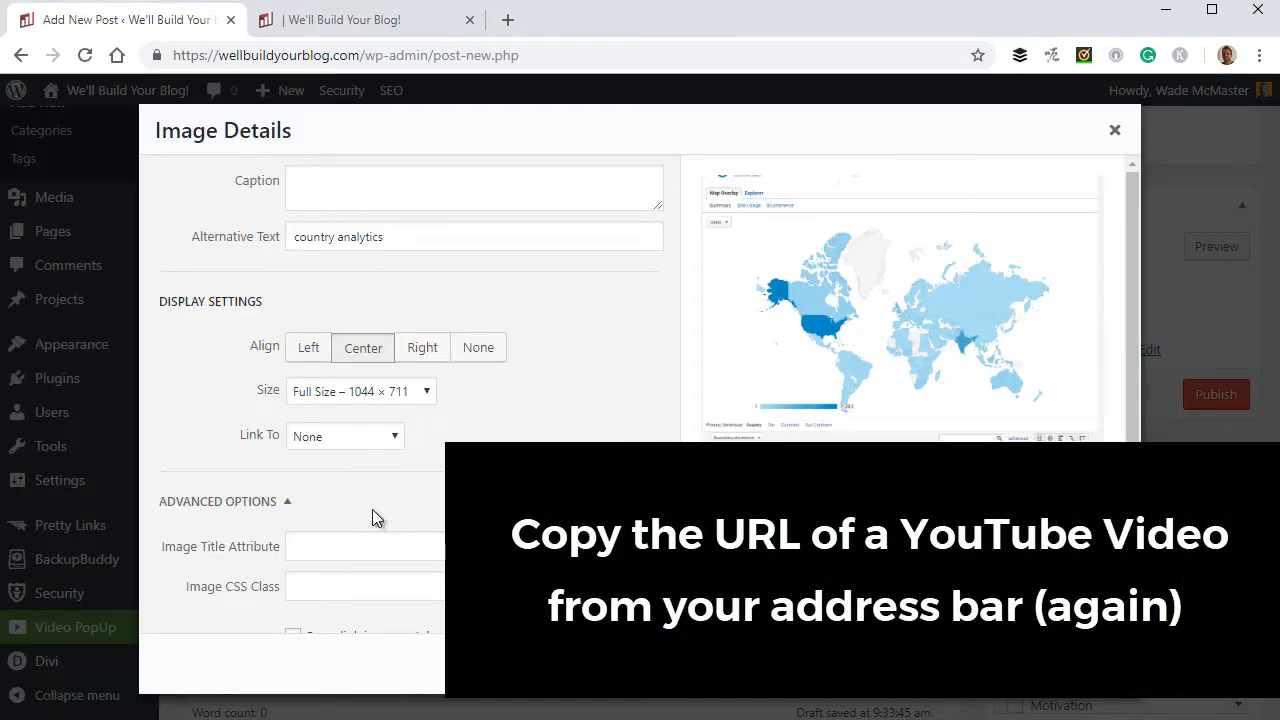
left_click(340, 437)
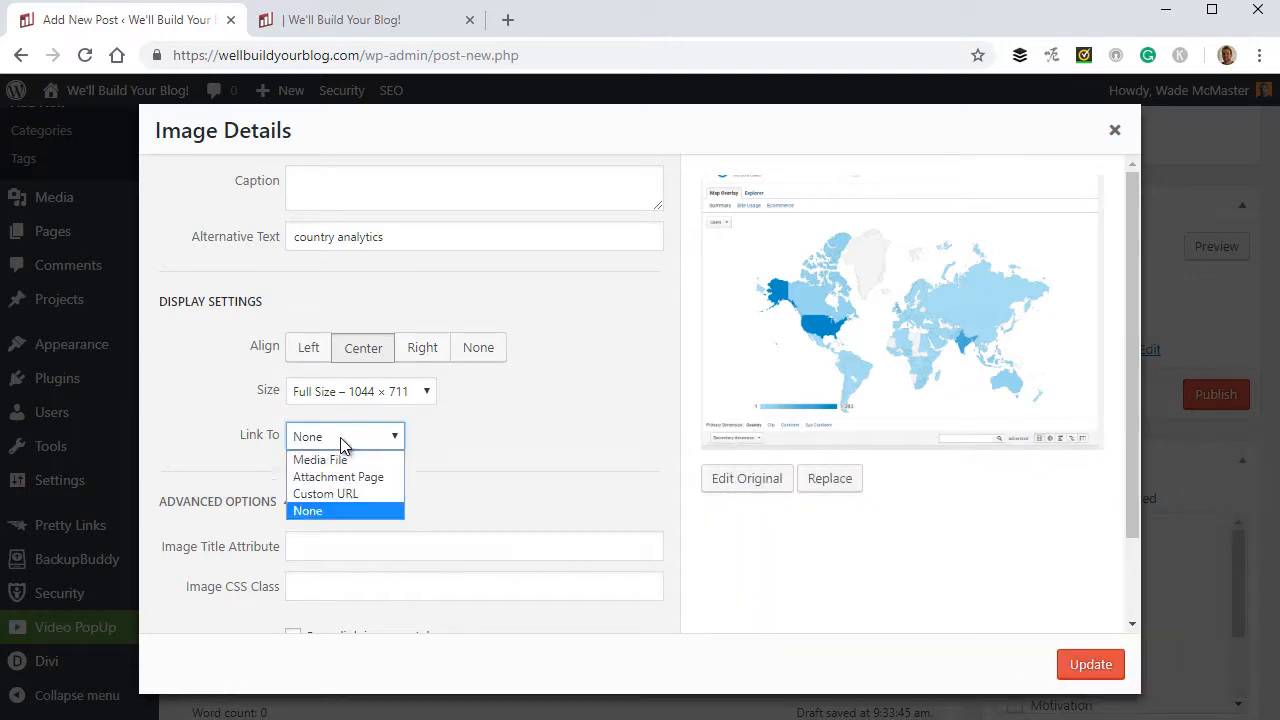
left_click(334, 491)
left_click_drag(388, 466, 349, 466)
key("ctrl+v")
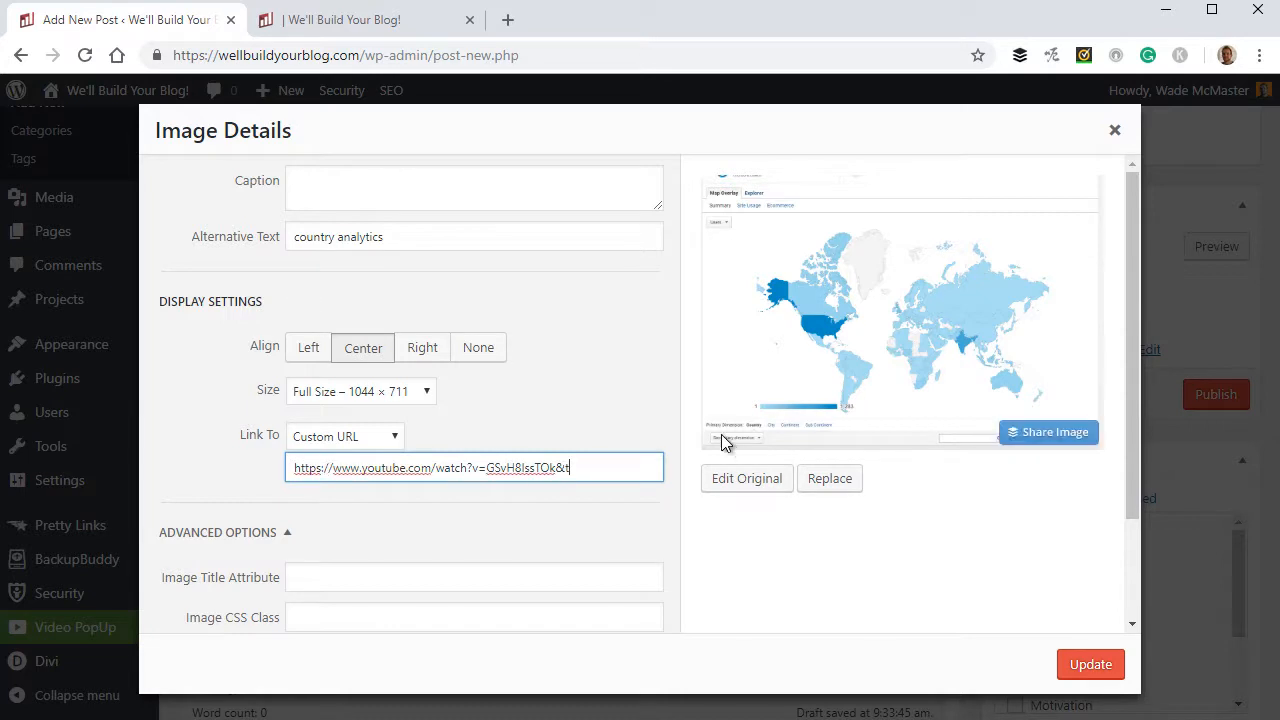
Set the image's link CSS class to vp-a and update the image details
scroll(306, 534, "down", 1)
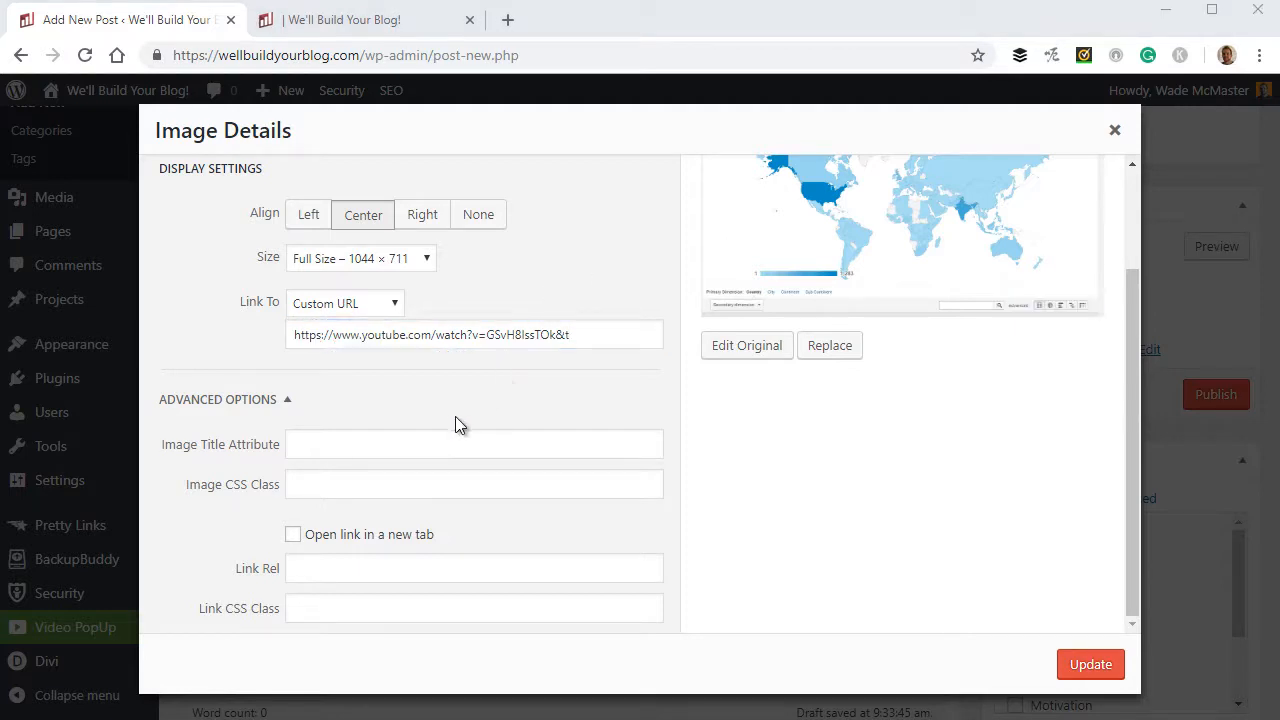
left_click(331, 604)
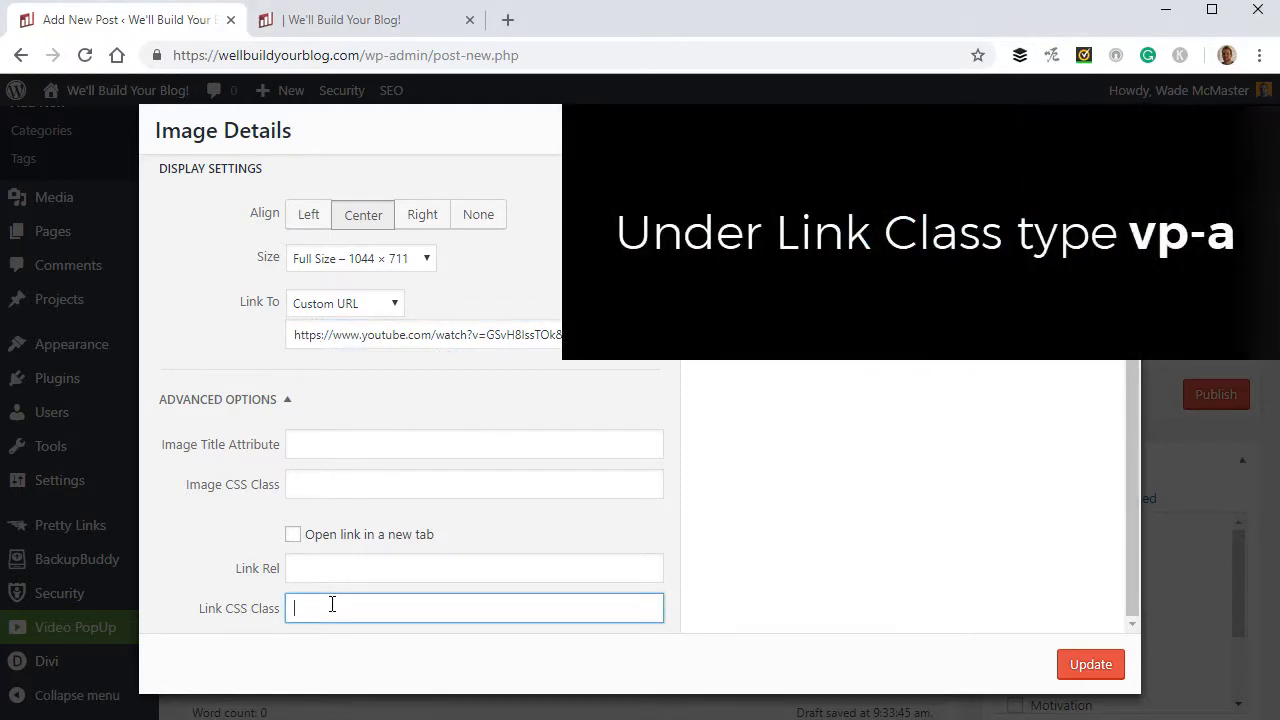
type("vp-a")
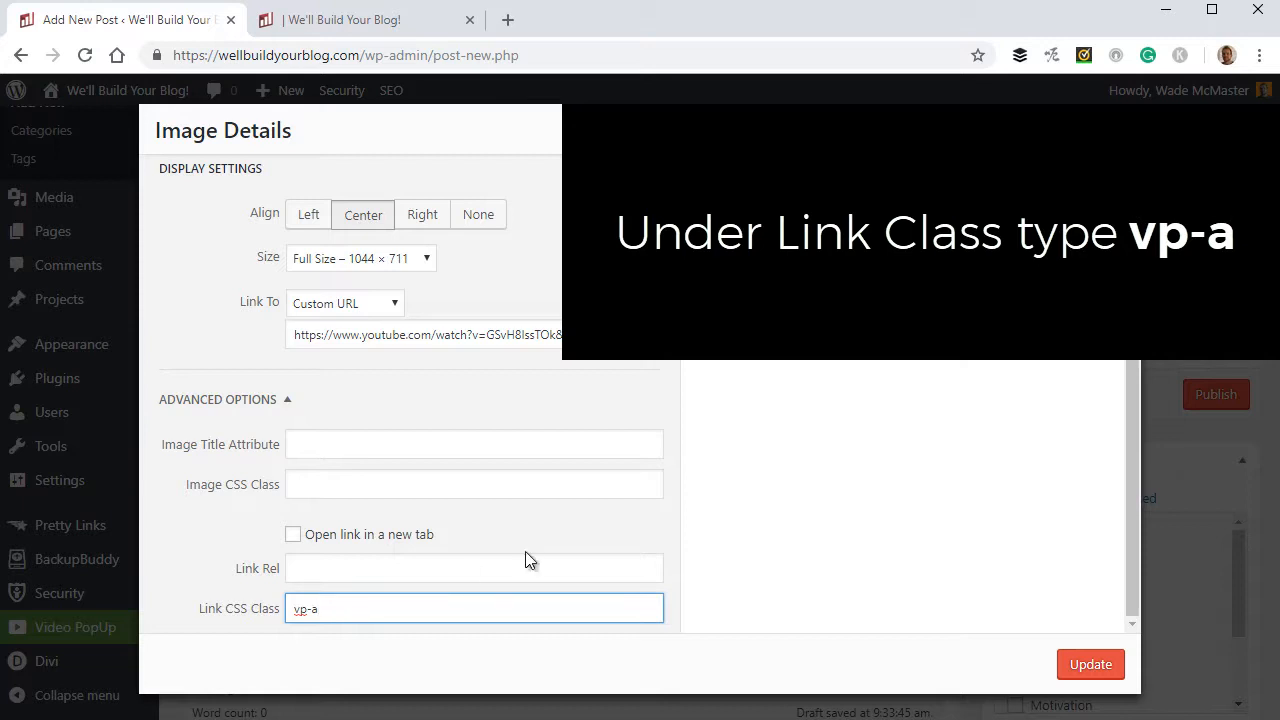
left_click(1093, 665)
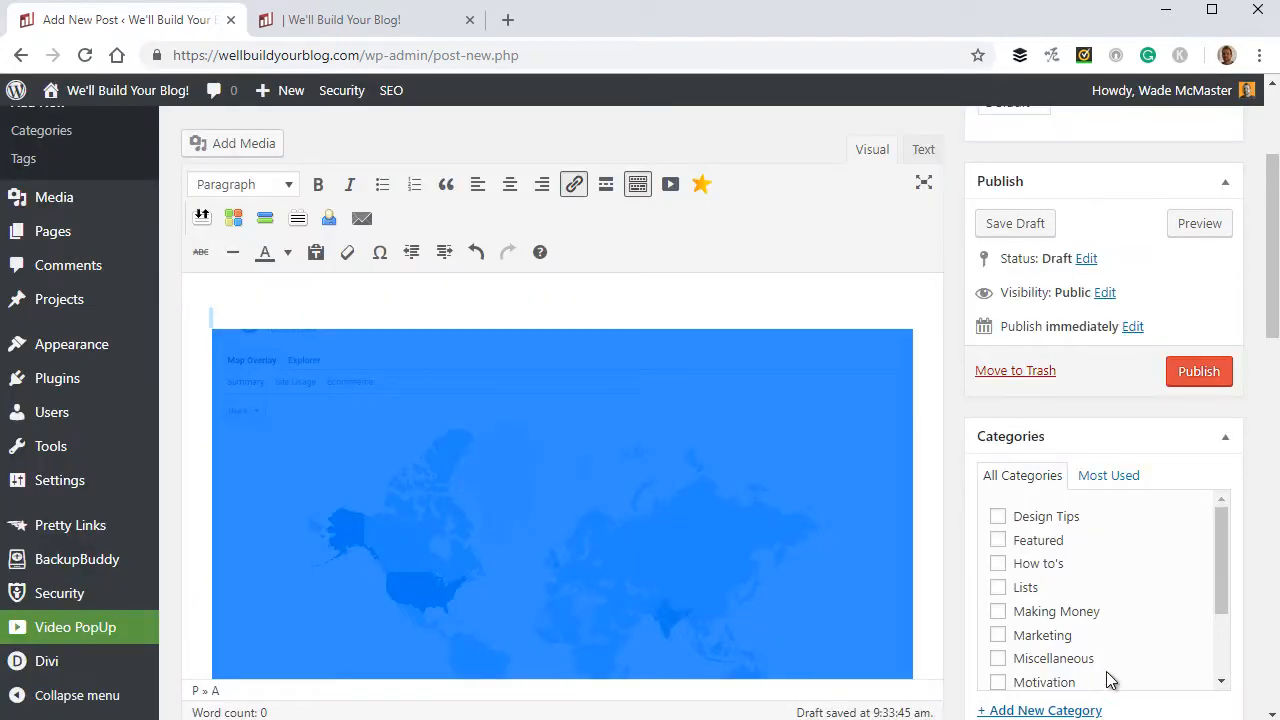
Preview the post, open the video popup from the map image, skip ahead in the video, and close the popup
left_click(1217, 228)
left_click(330, 20)
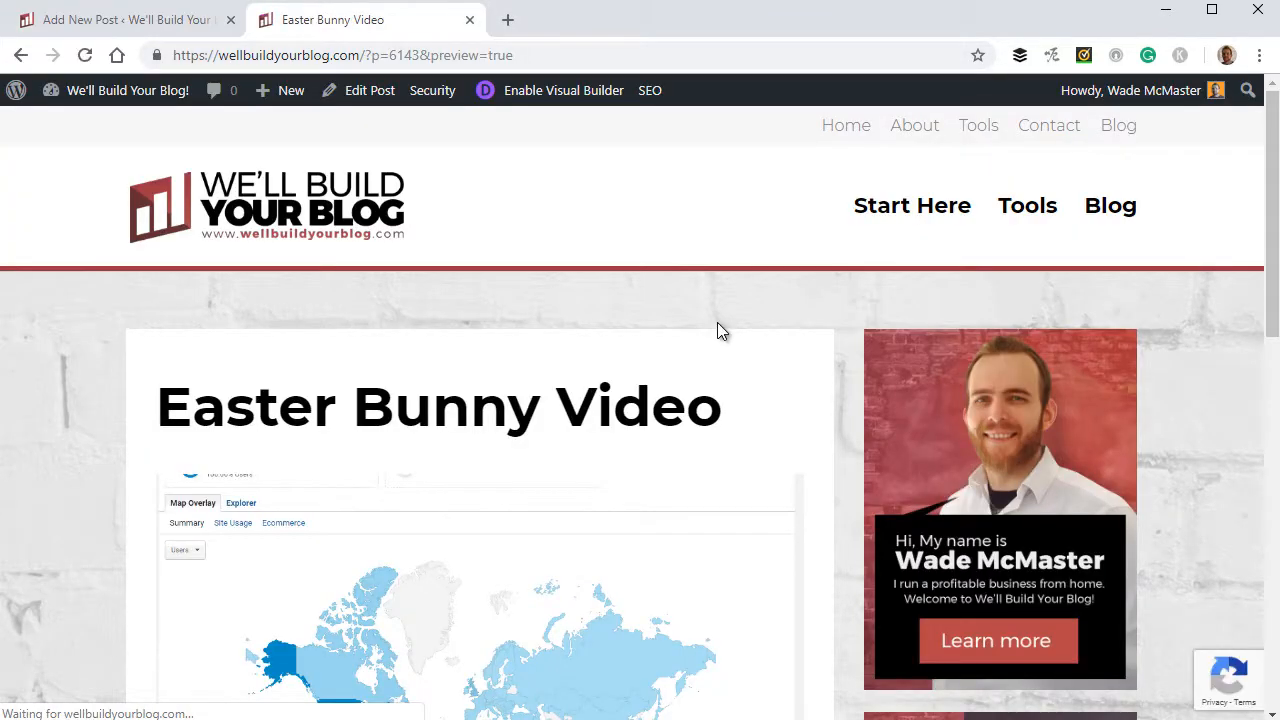
scroll(717, 322, "down", 3)
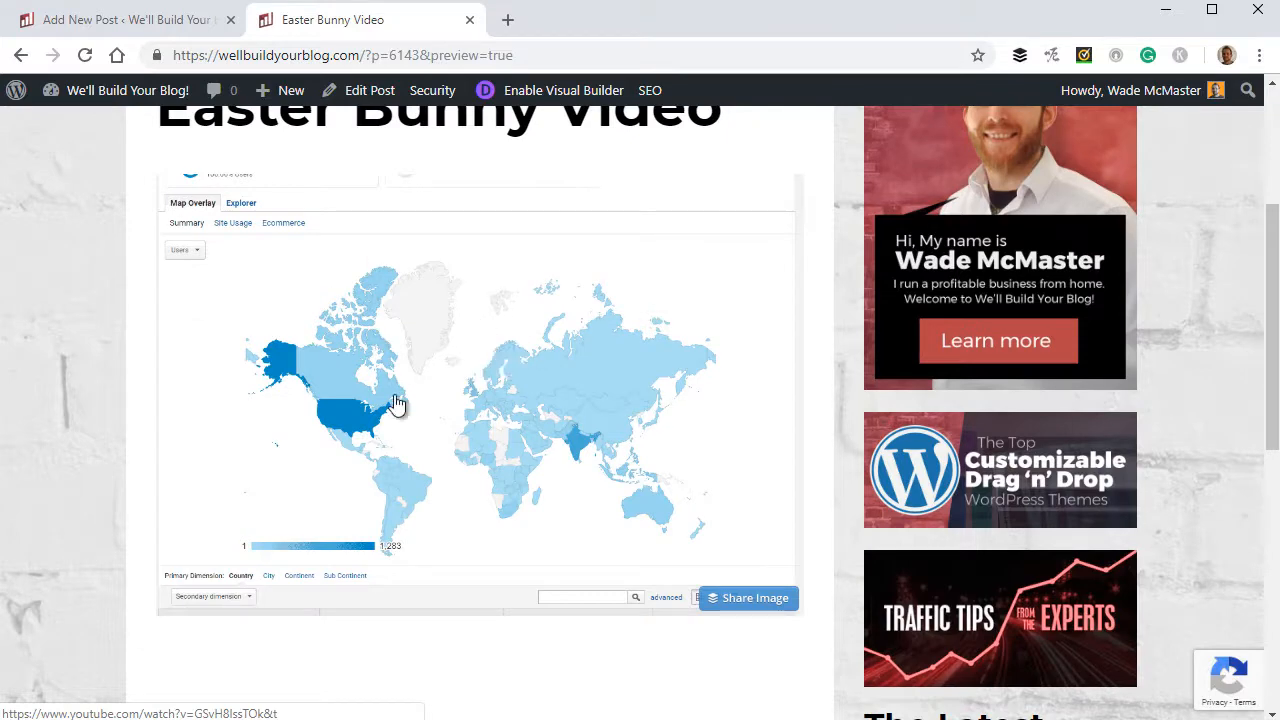
left_click(572, 388)
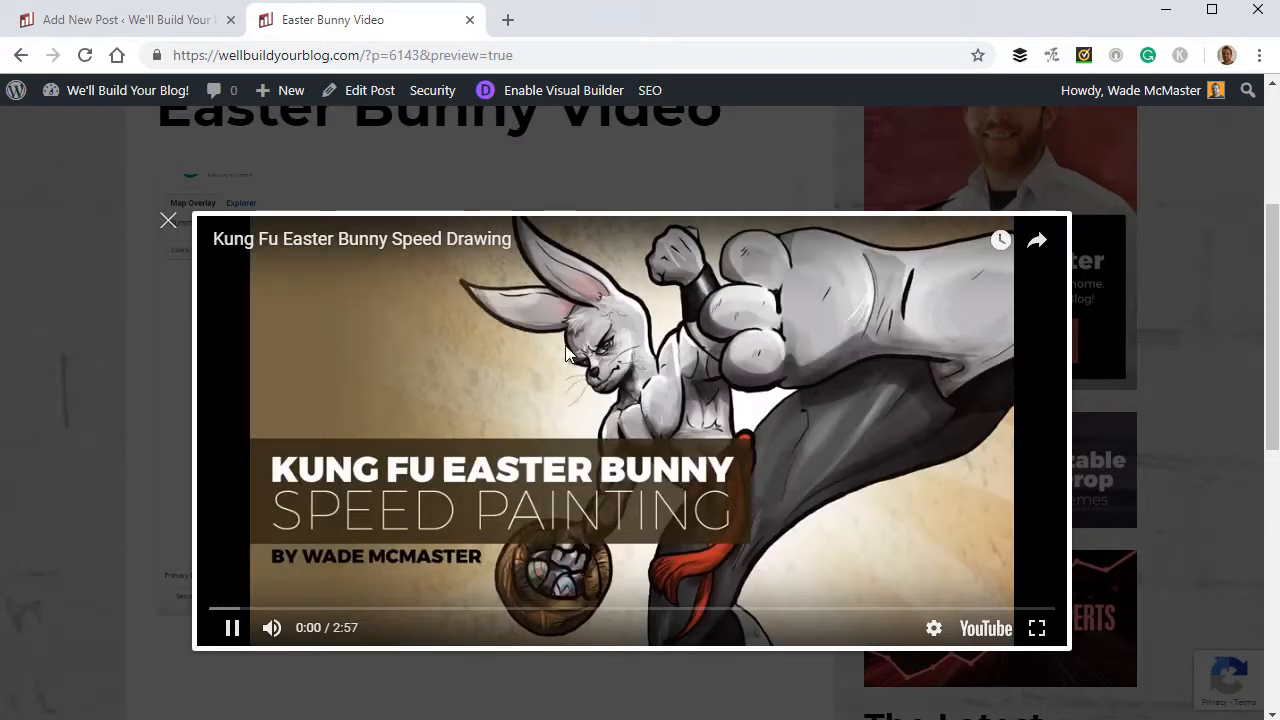
left_click(310, 609)
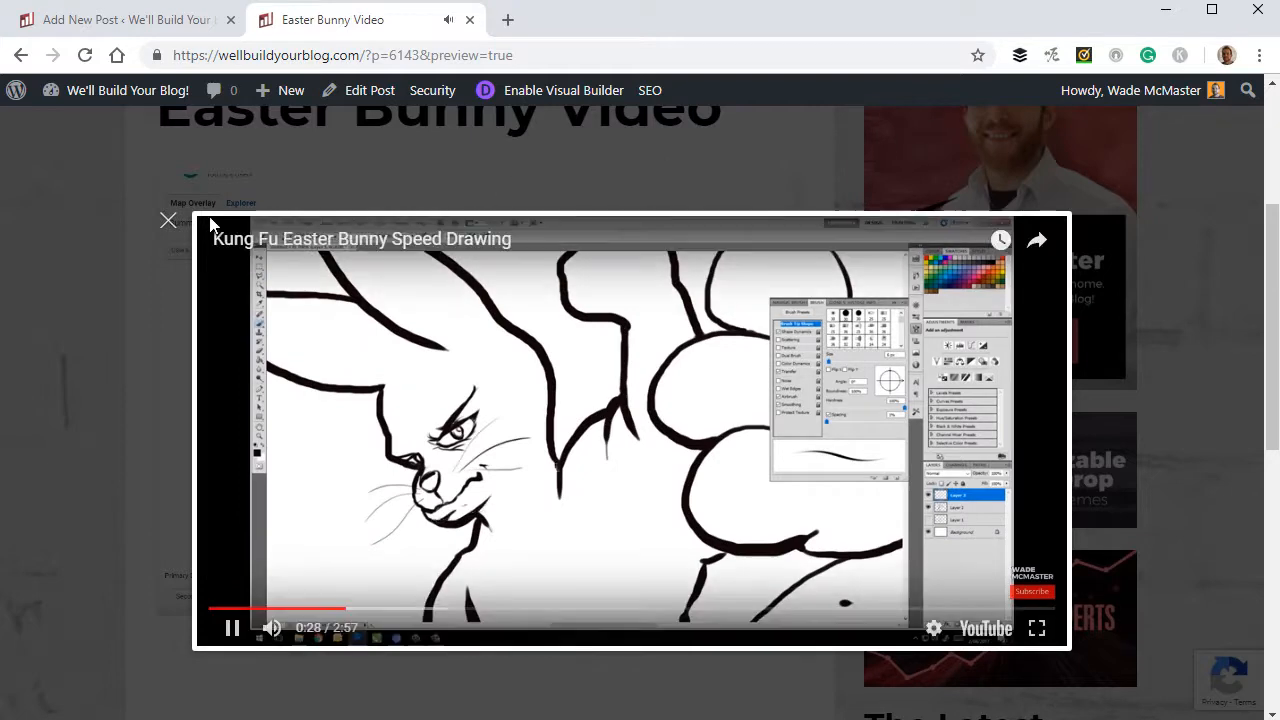
left_click(166, 220)
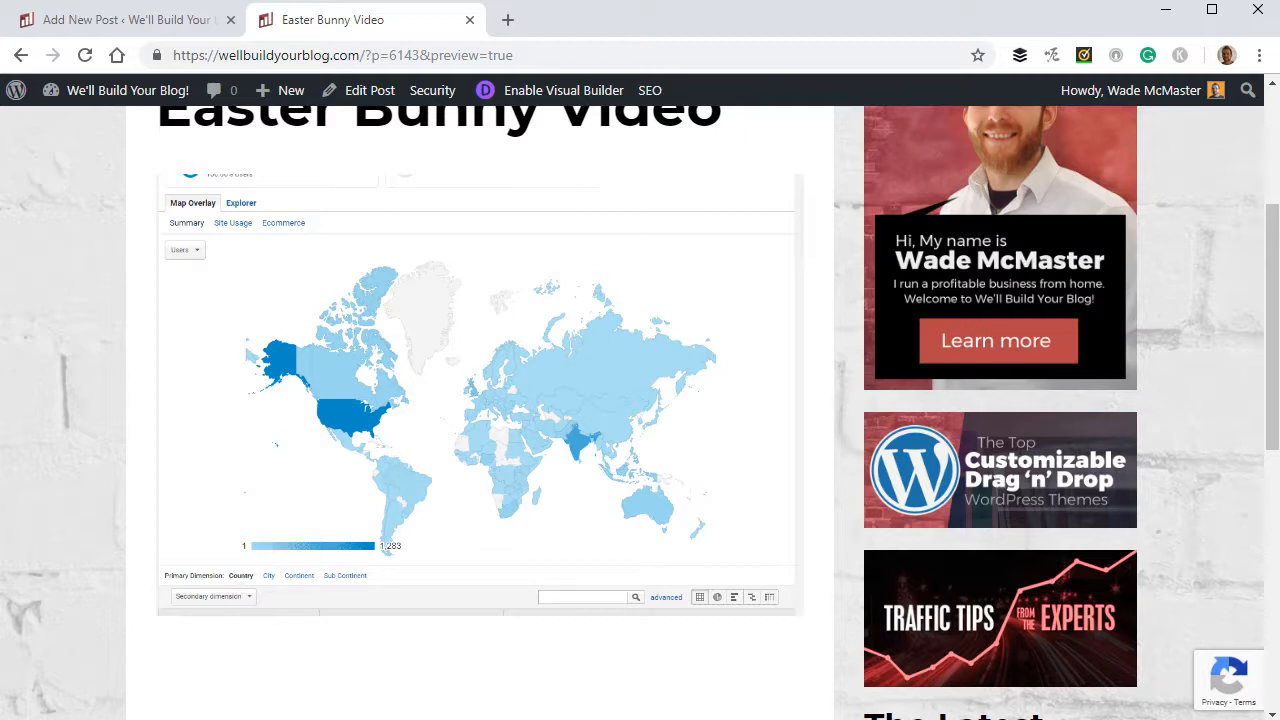
Return to the post editor and delete the linked world map image
left_click(94, 24)
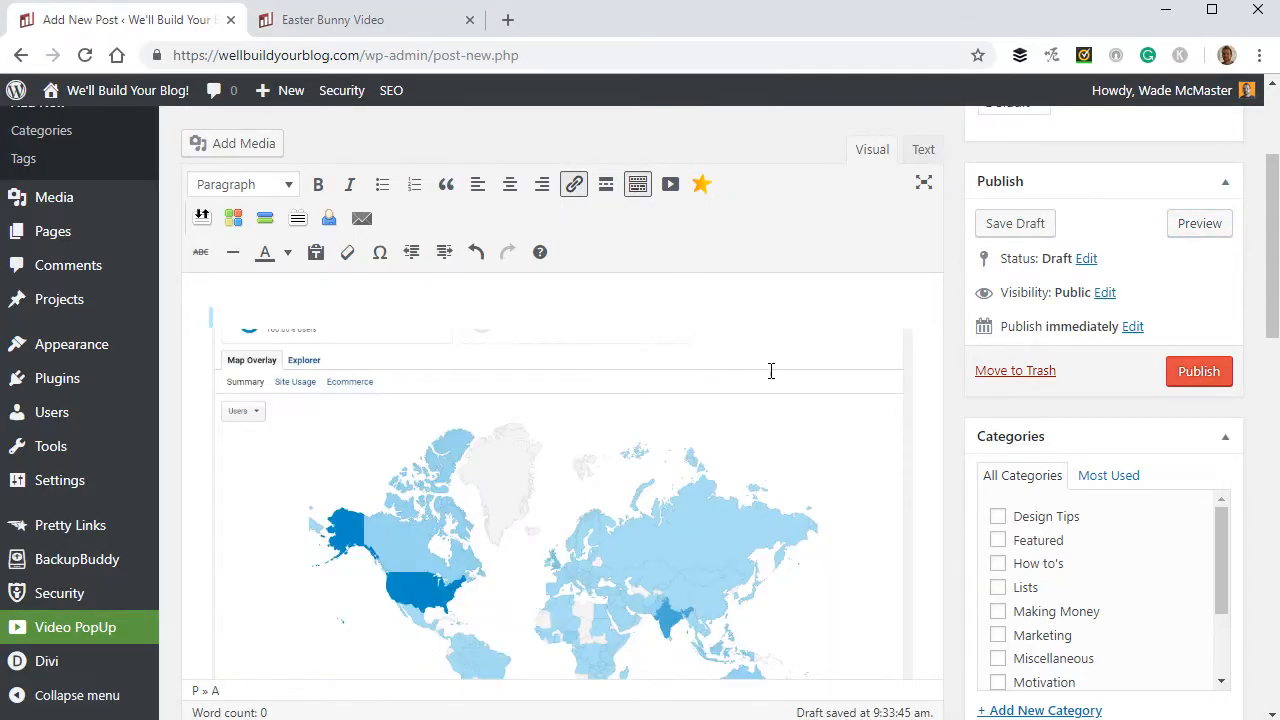
left_click(771, 370)
key("Delete")
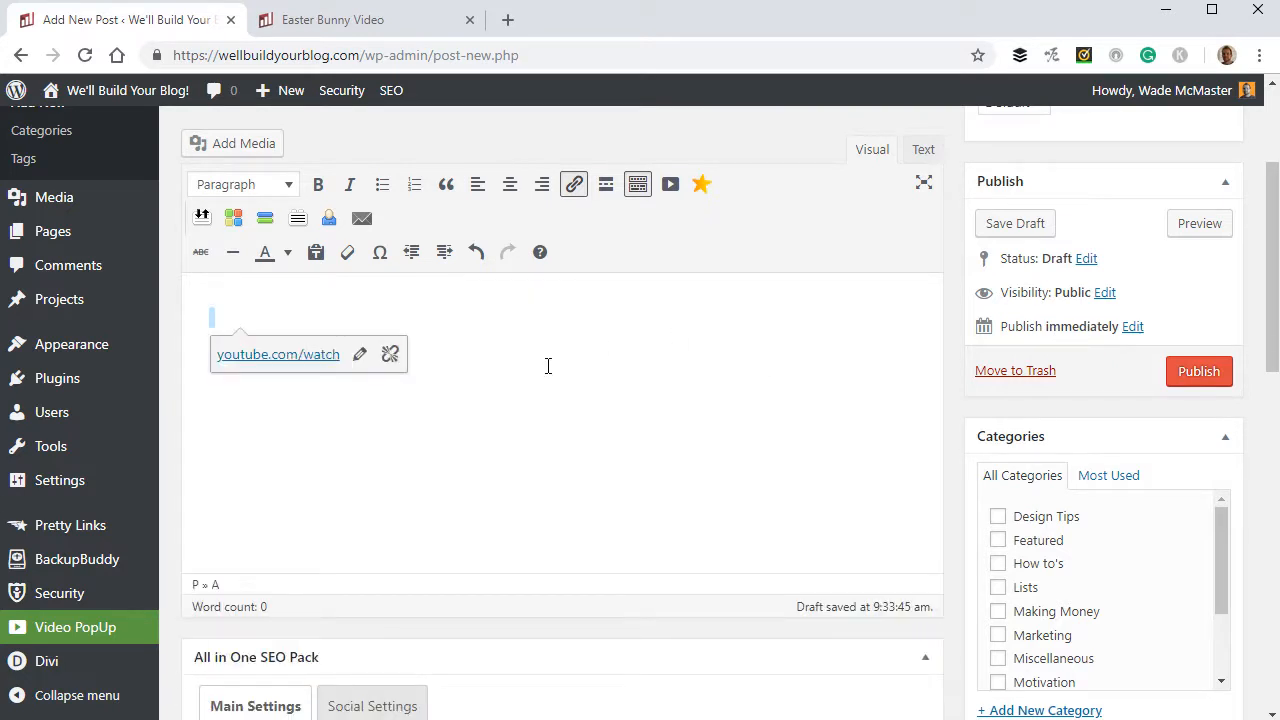